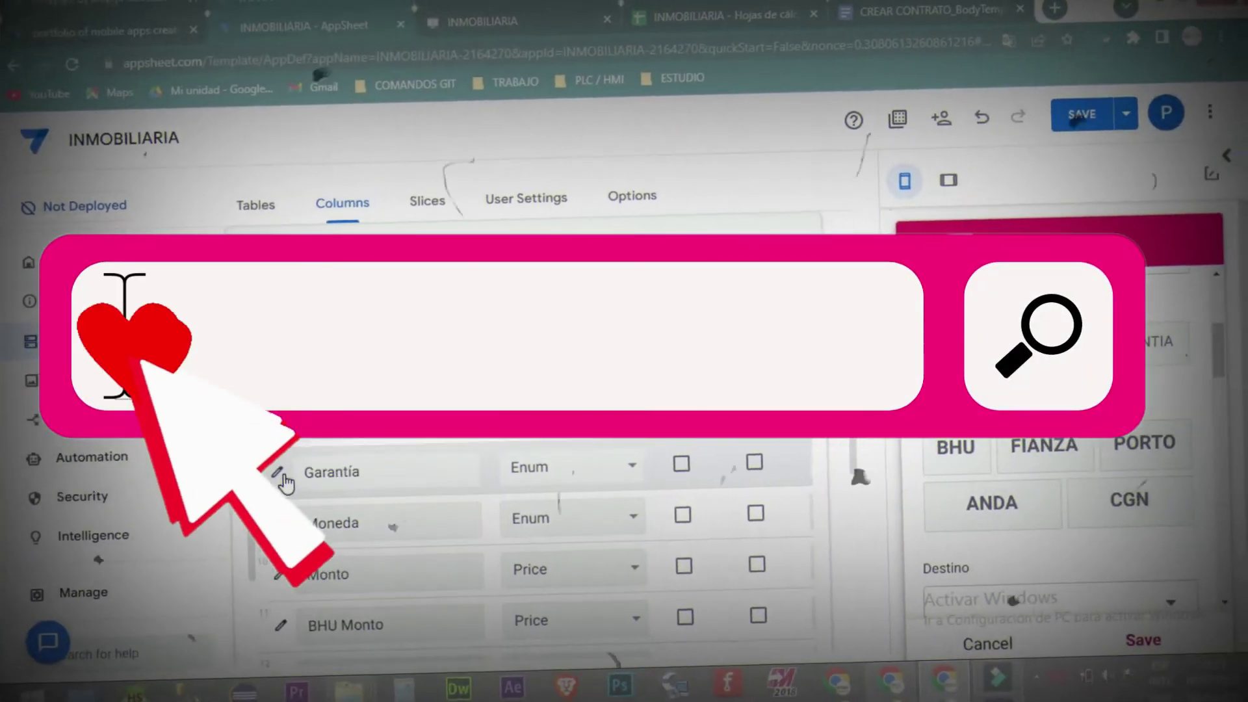
Inspect the Garantía column's settings, scrolling through its list of values
click(298, 460)
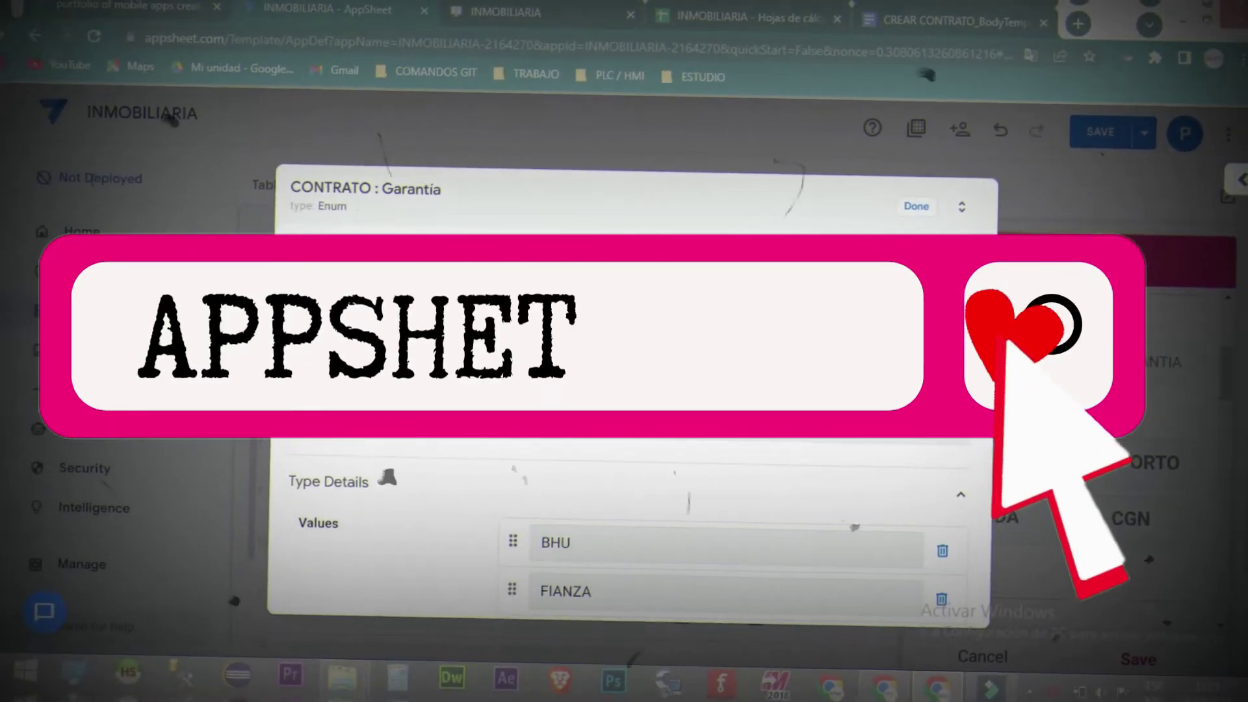
scroll(674, 497, down, 3)
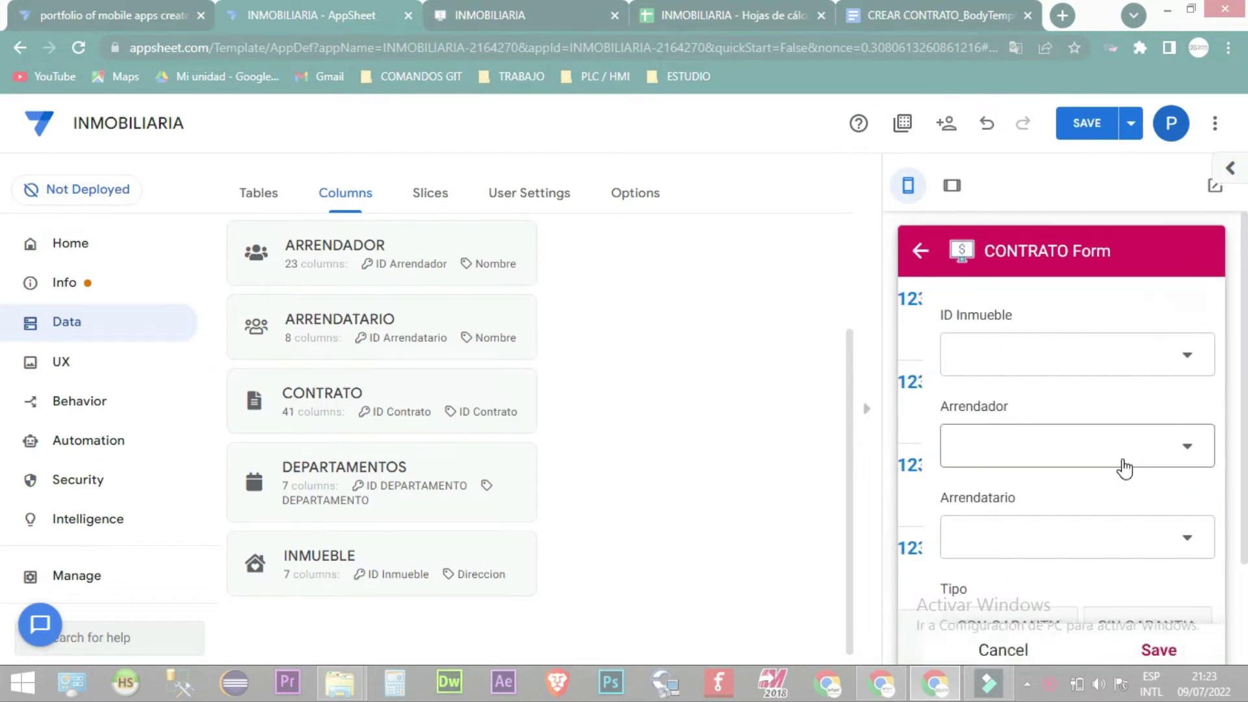
Switch Tipo to SIN GARANTIA and back to CON GARANTIA to test Garantía's visibility
scroll(1125, 479, down, 4)
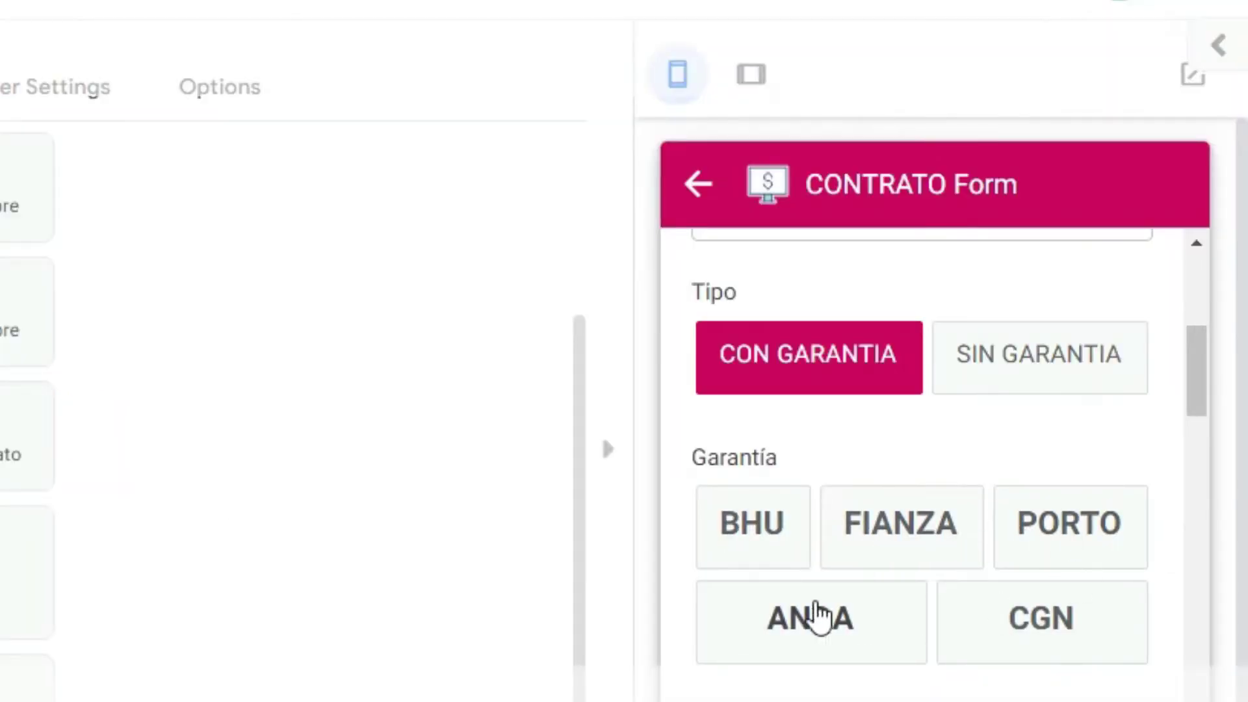
click(1030, 380)
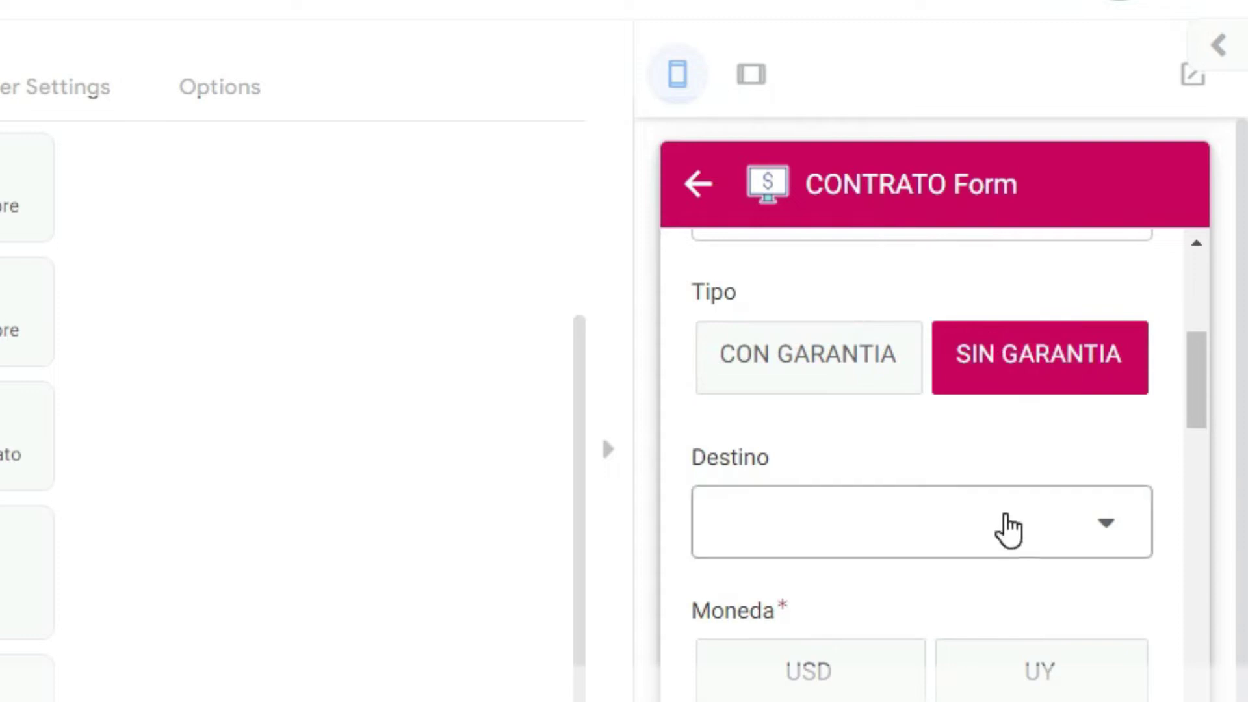
click(890, 374)
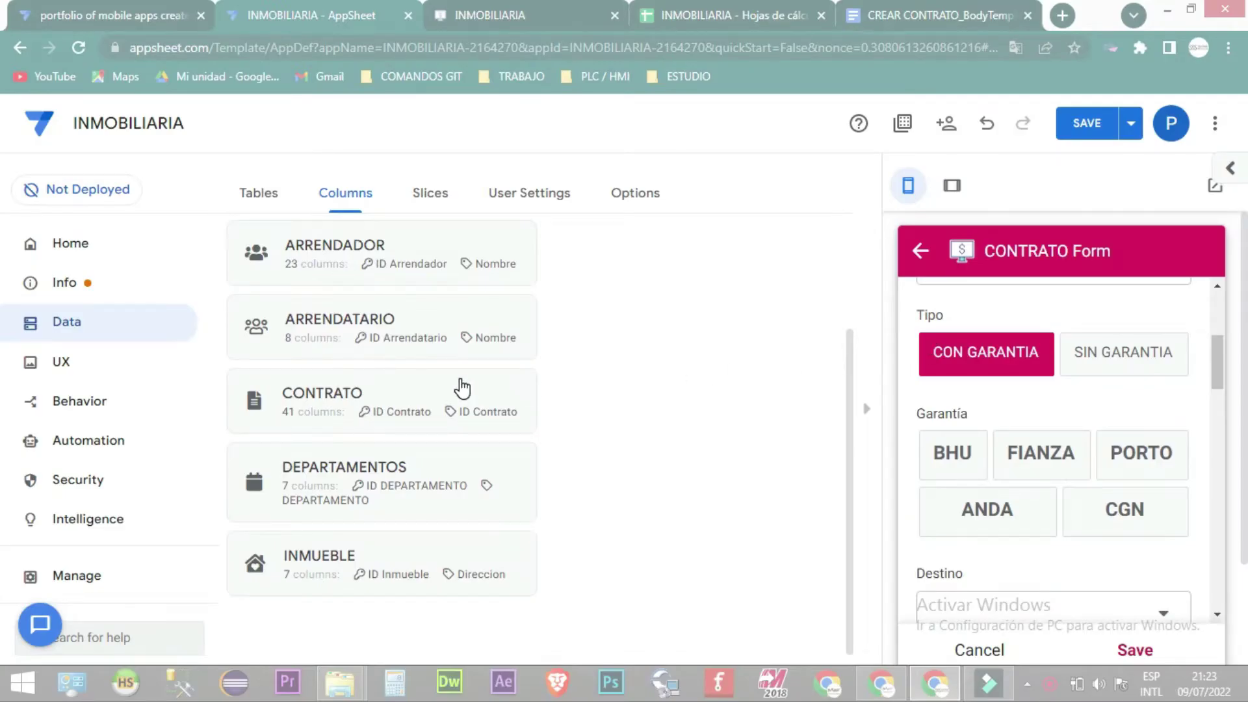
click(462, 387)
Expand the CONTRATO table's column list and scroll down to the Garantía column
click(474, 385)
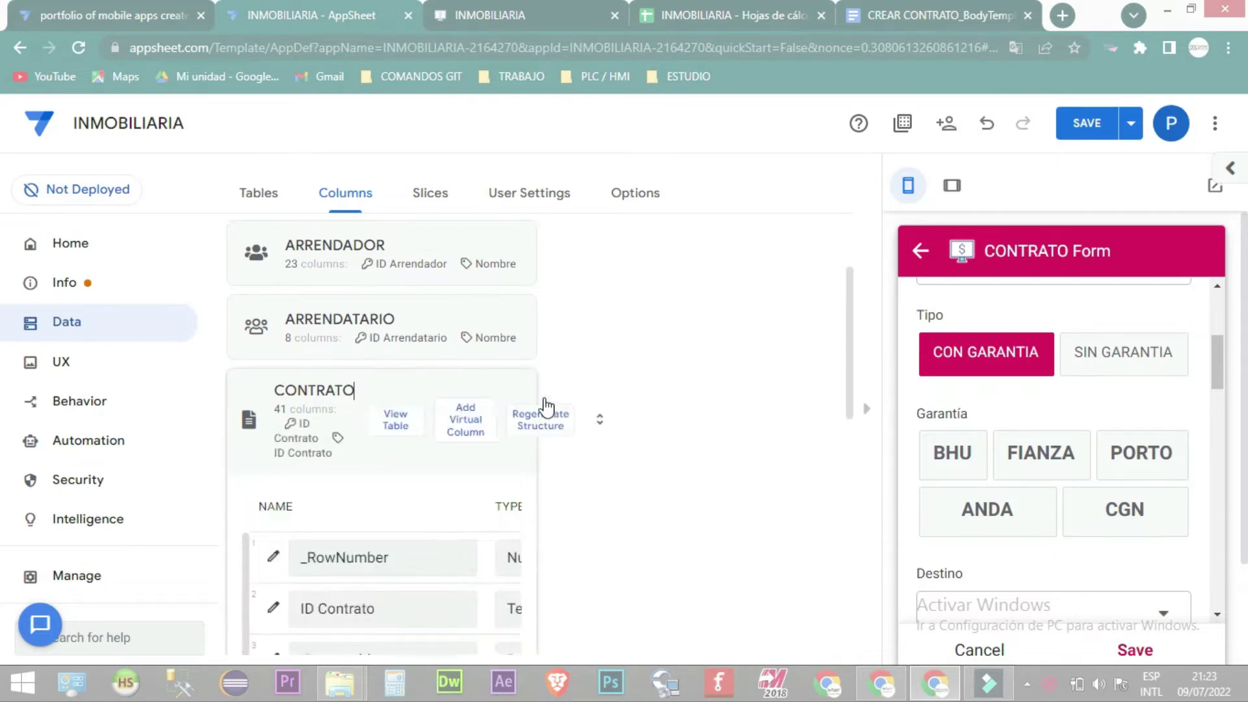
scroll(634, 455, down, 5)
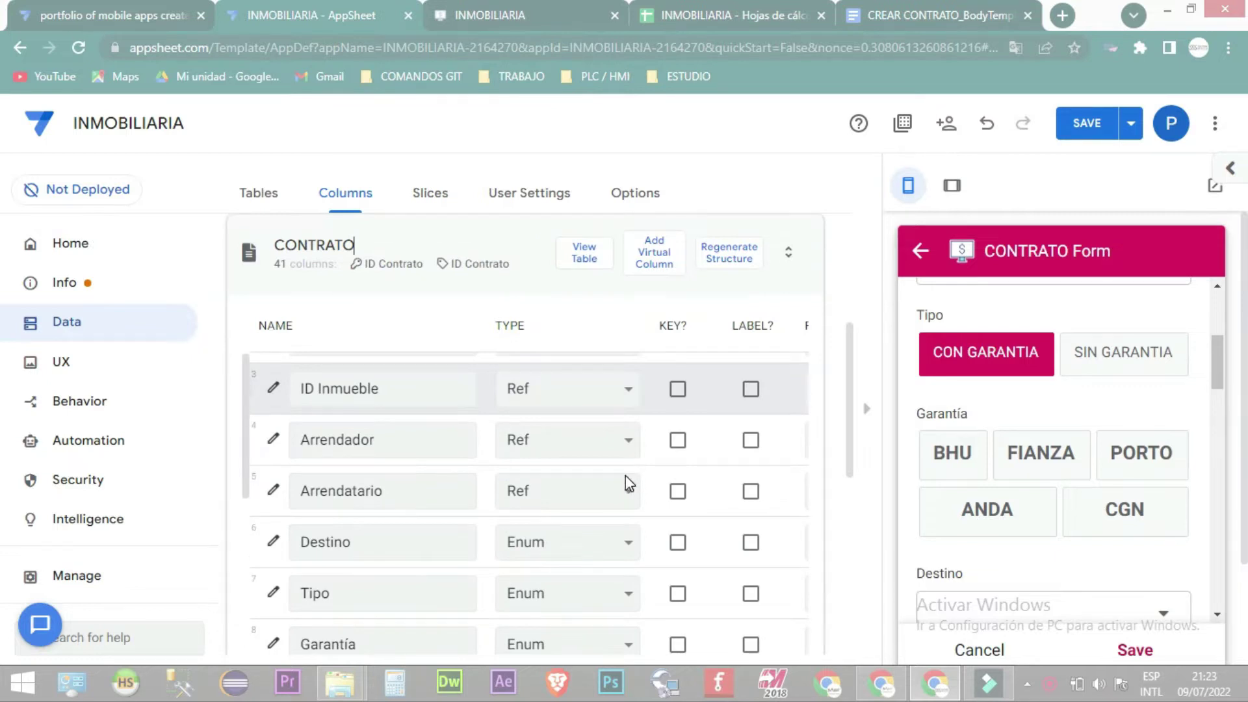
scroll(696, 460, down, 2)
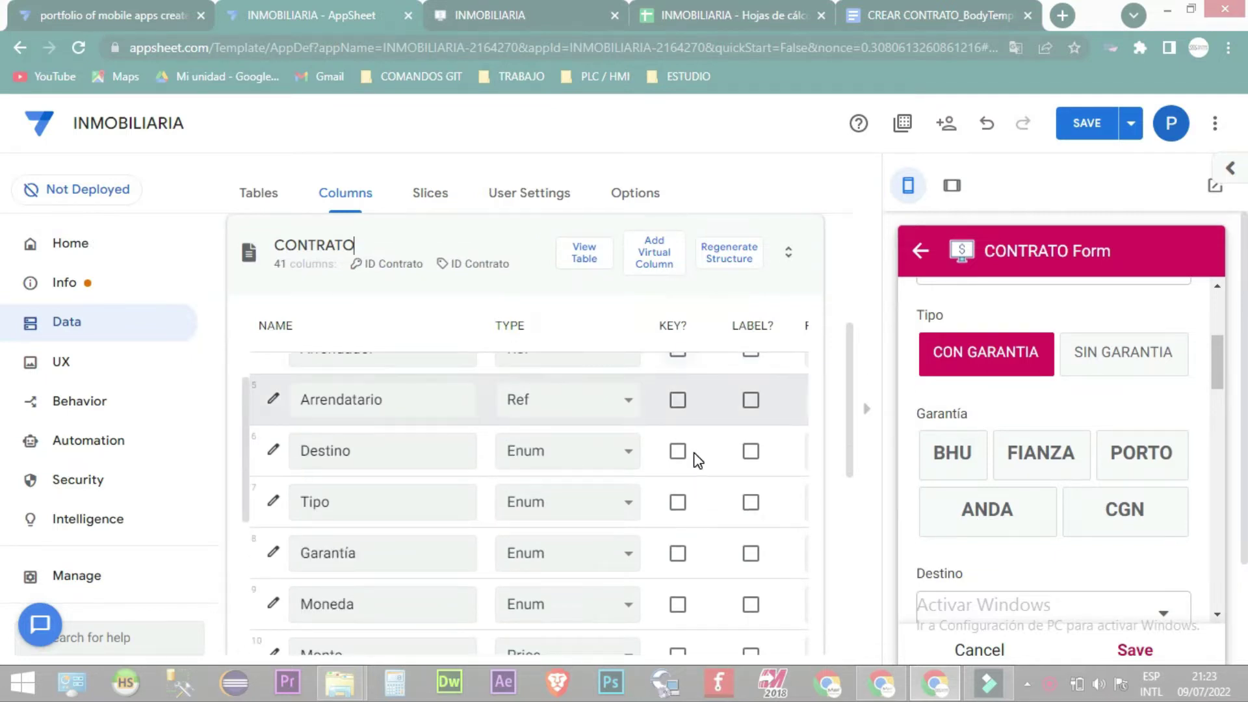
scroll(513, 419, down, 2)
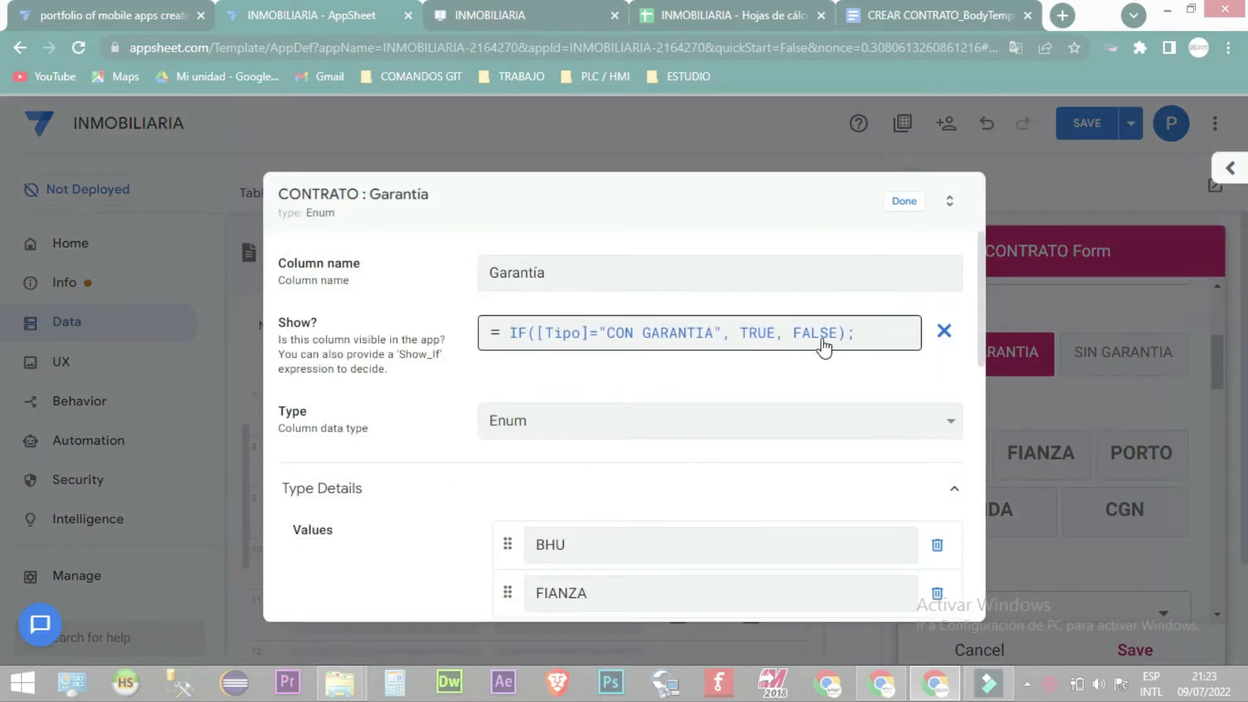
Review Garantía's Enum values BHU, FIANZA, PORTO, ANDA, CGN and open its Show? expression
scroll(680, 500, down, 2)
scroll(680, 500, down, 2)
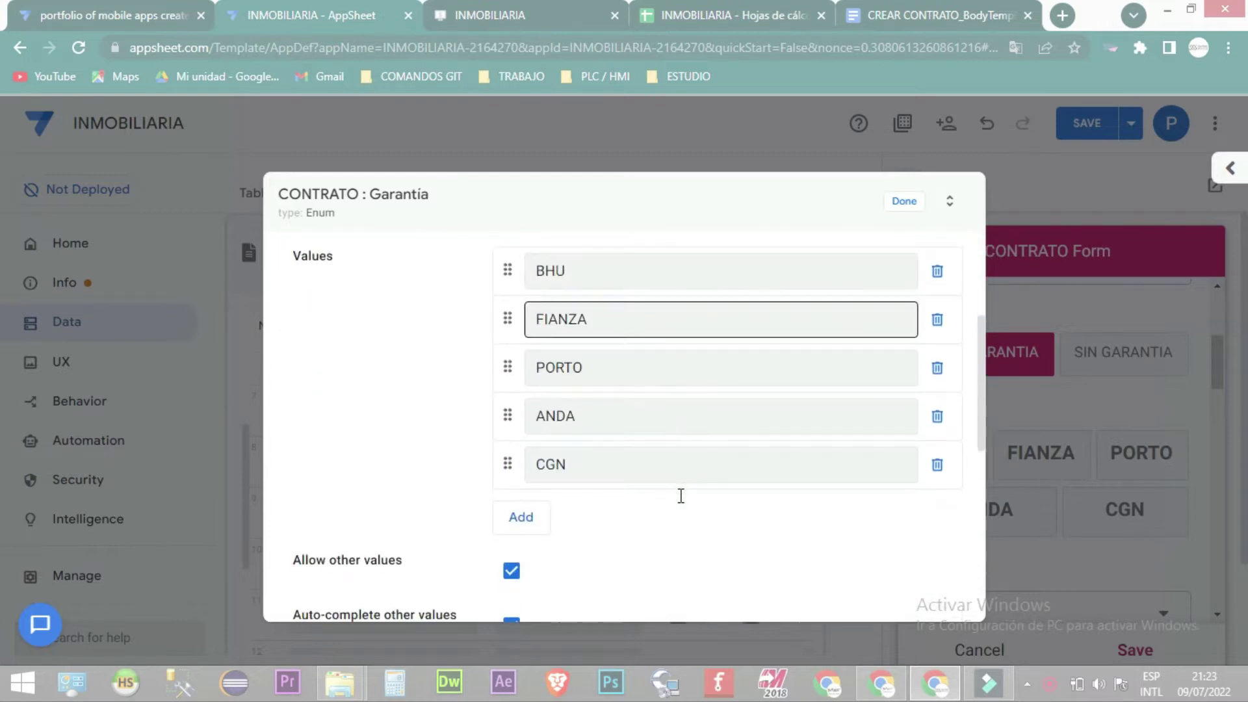
scroll(680, 496, up, 4)
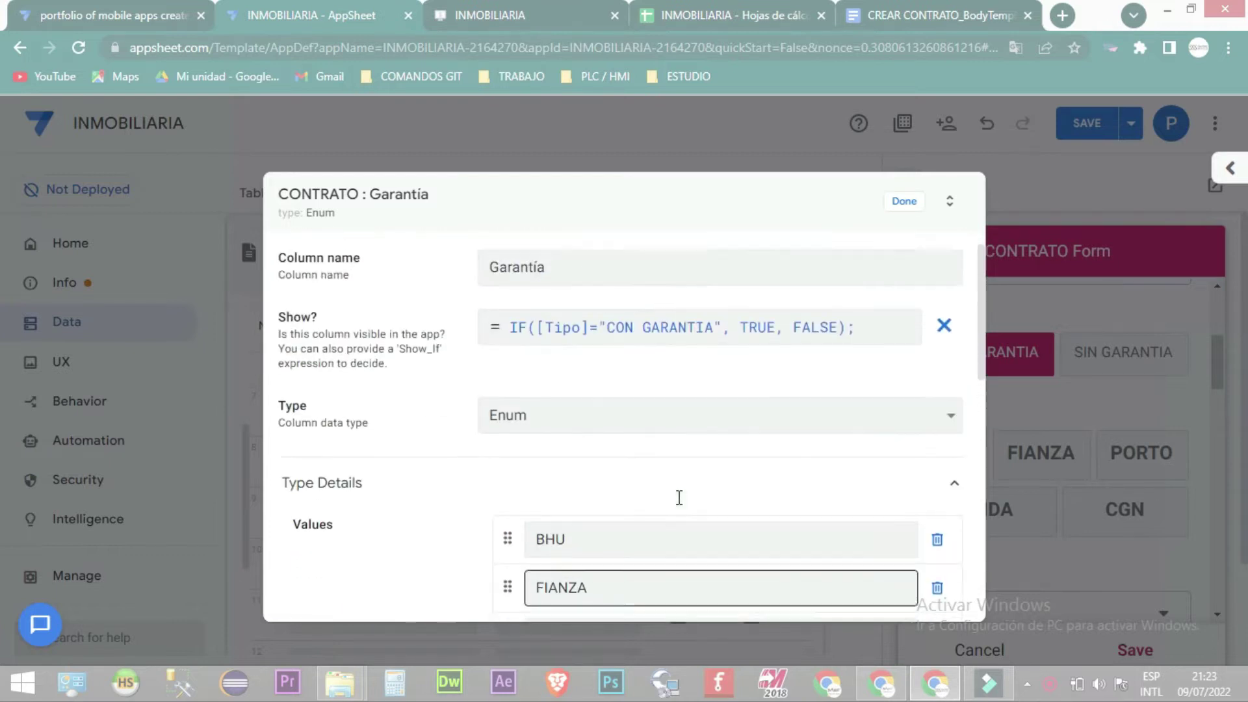
click(607, 345)
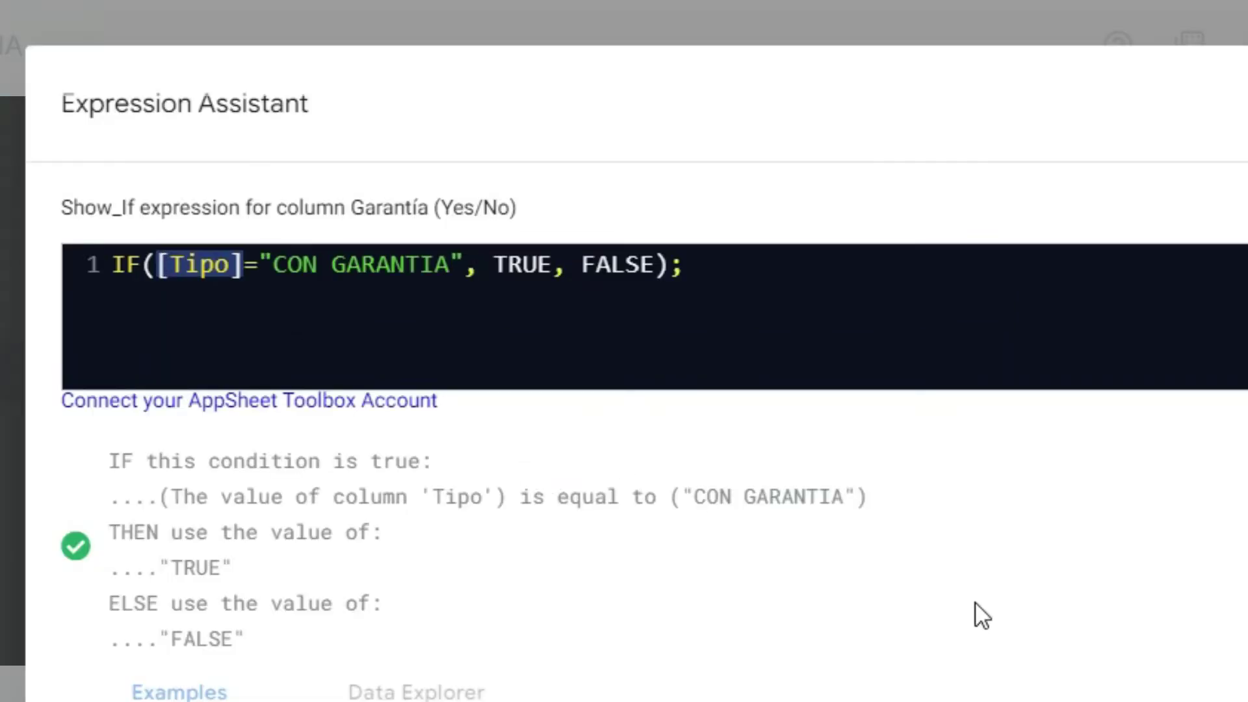
Review the IF([Tipo]="CON GARANTIA", TRUE, FALSE) expression and the Columns examples
scroll(981, 614, down, 2)
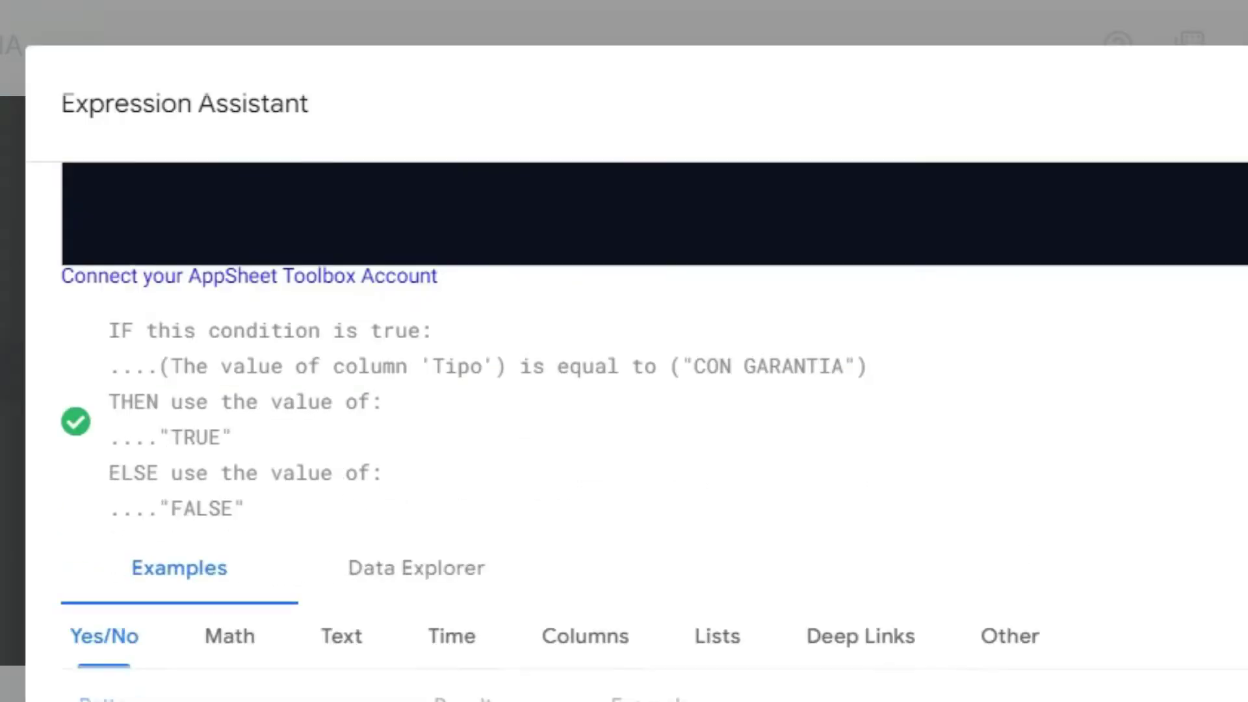
scroll(744, 511, down, 3)
click(608, 484)
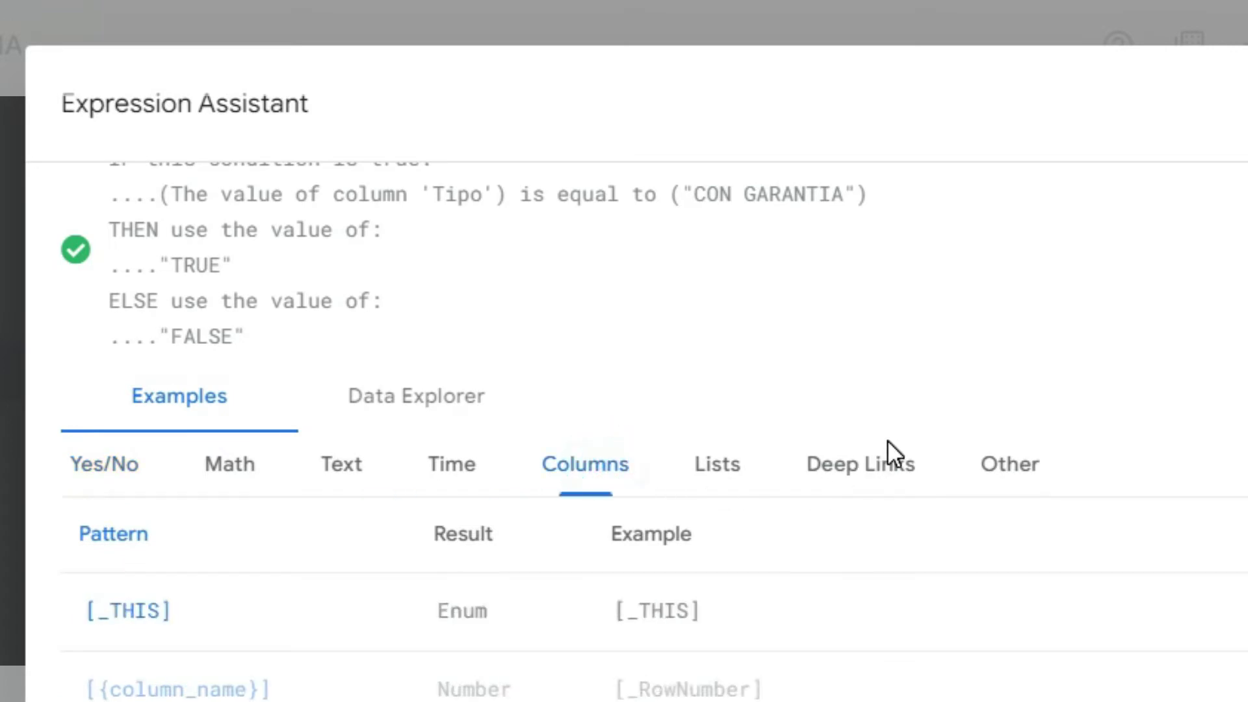
scroll(985, 649, down, 3)
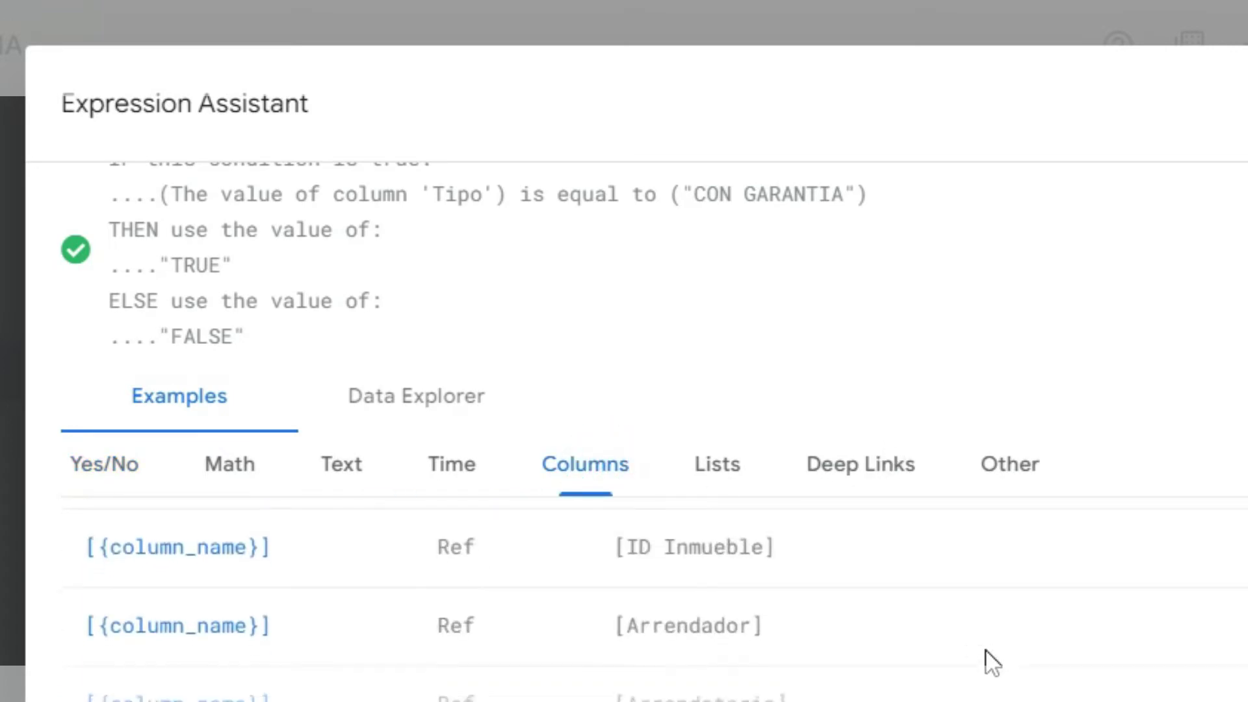
scroll(985, 650, down, 2)
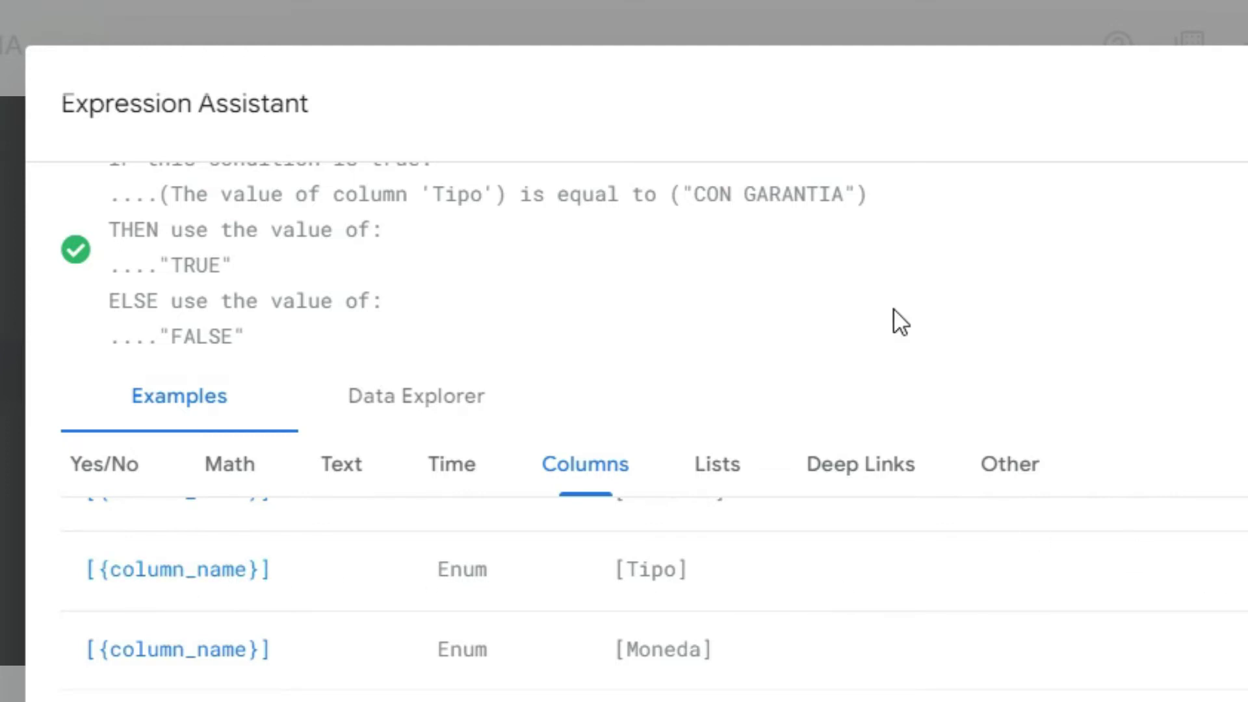
scroll(848, 338, up, 2)
scroll(848, 338, up, 3)
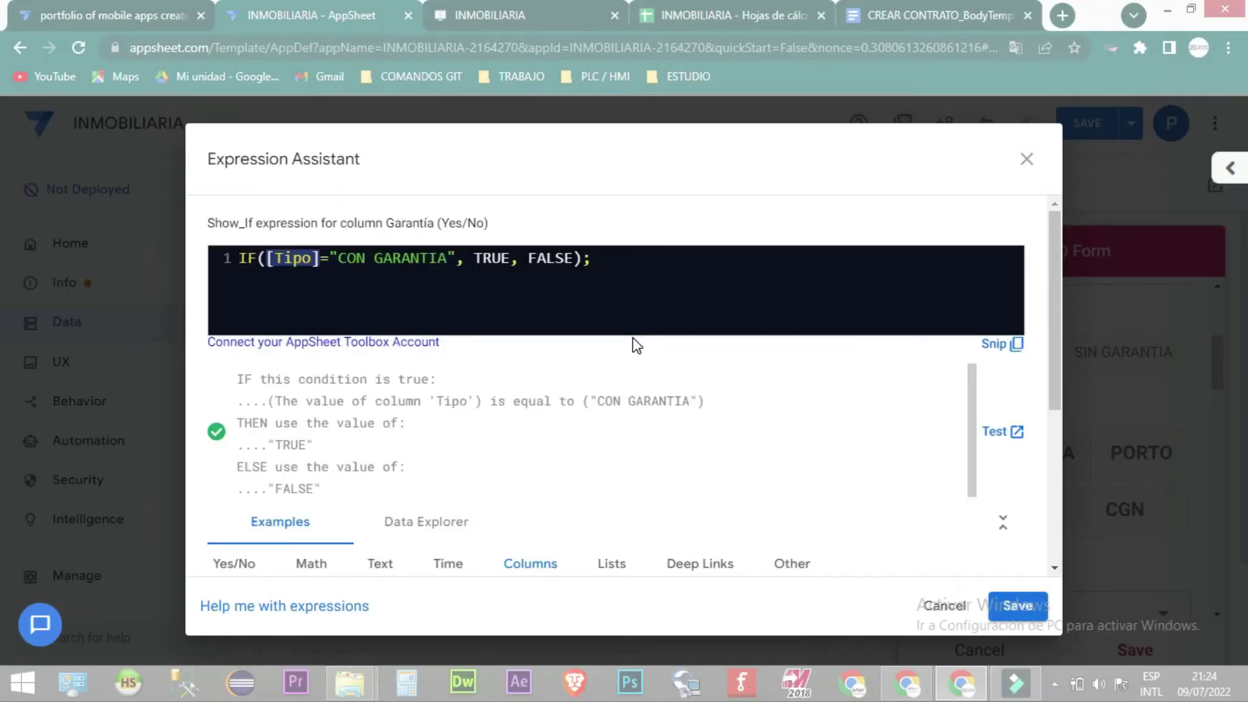
drag(458, 258, 411, 258)
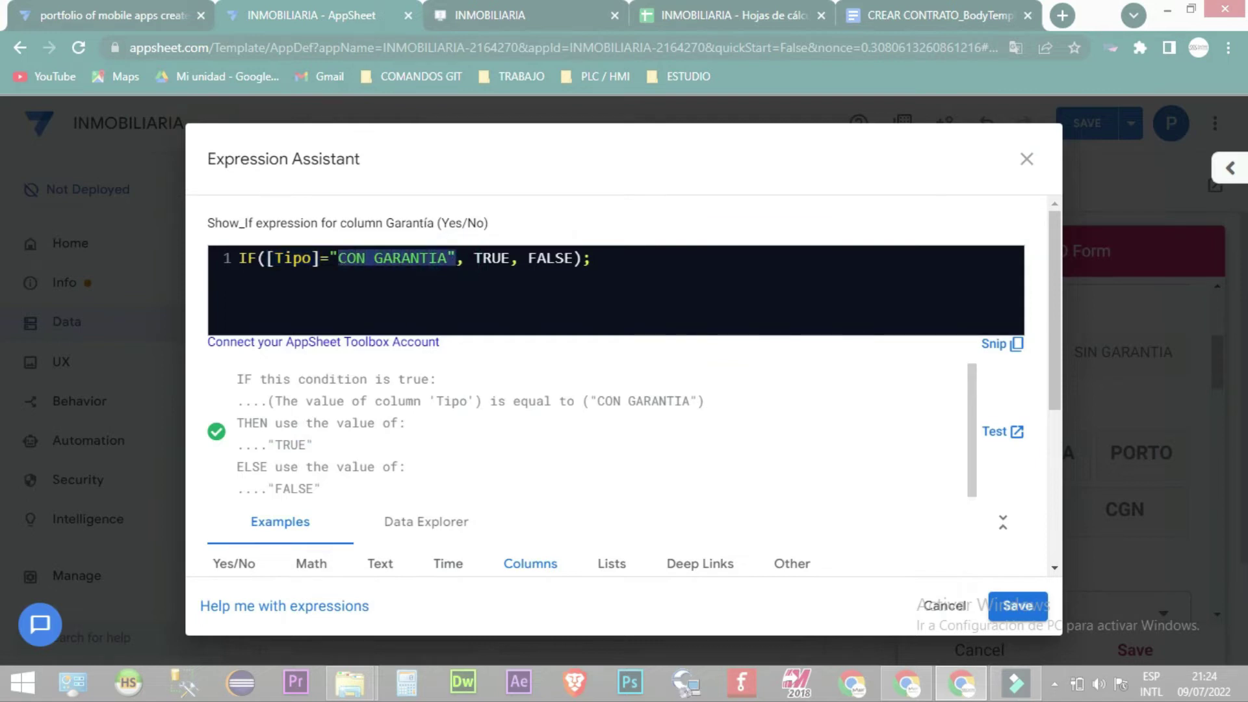
drag(510, 258, 474, 258)
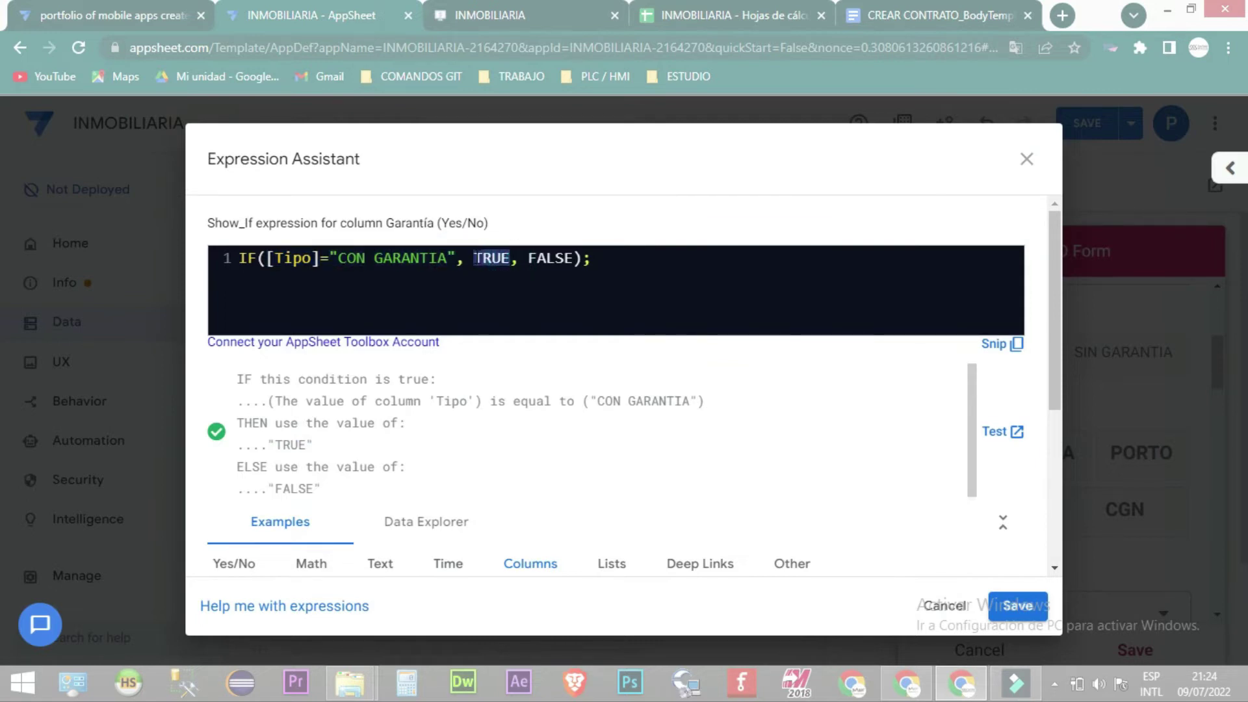
drag(572, 258, 546, 258)
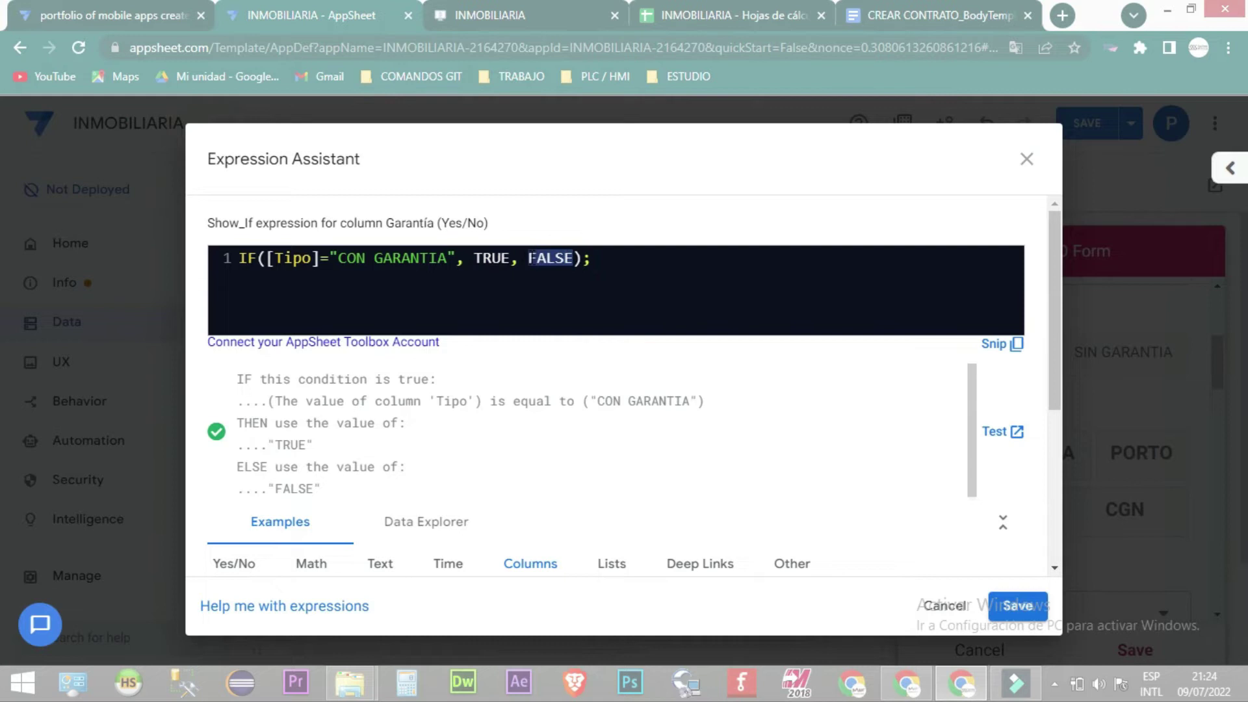
click(673, 258)
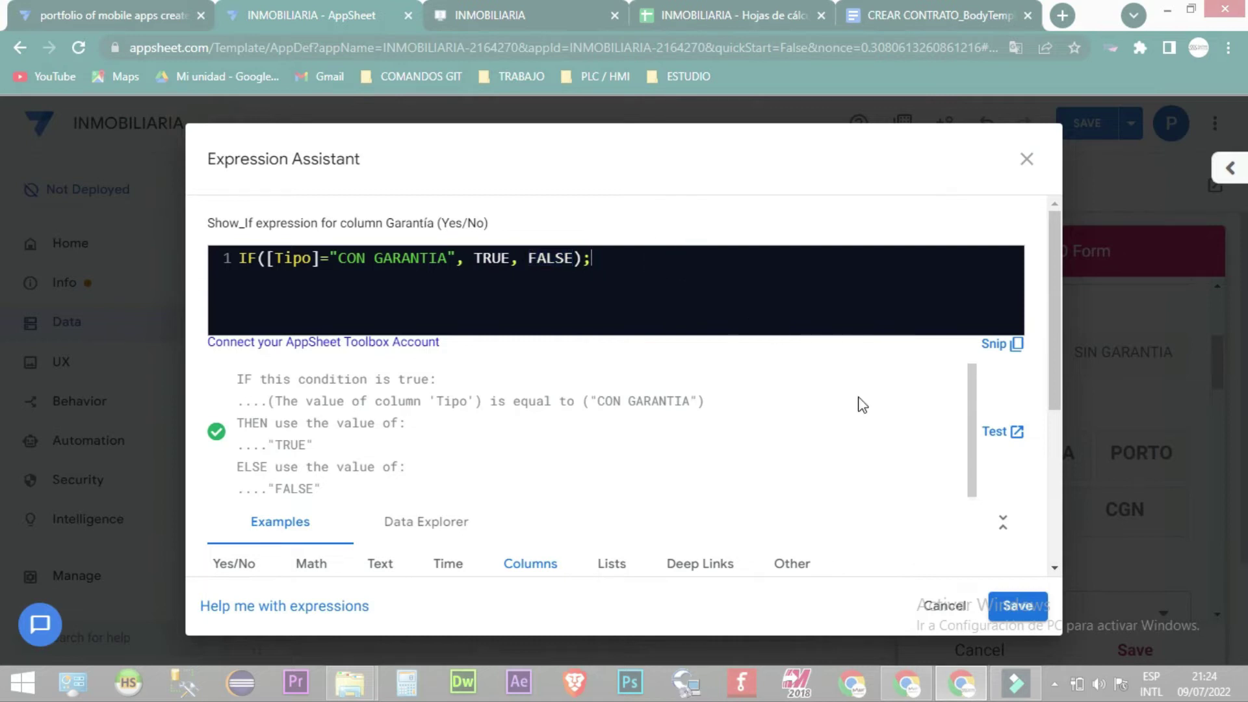
Save the expression, close the Garantía column, and confirm SIN GARANTIA hides Garantía
click(1042, 607)
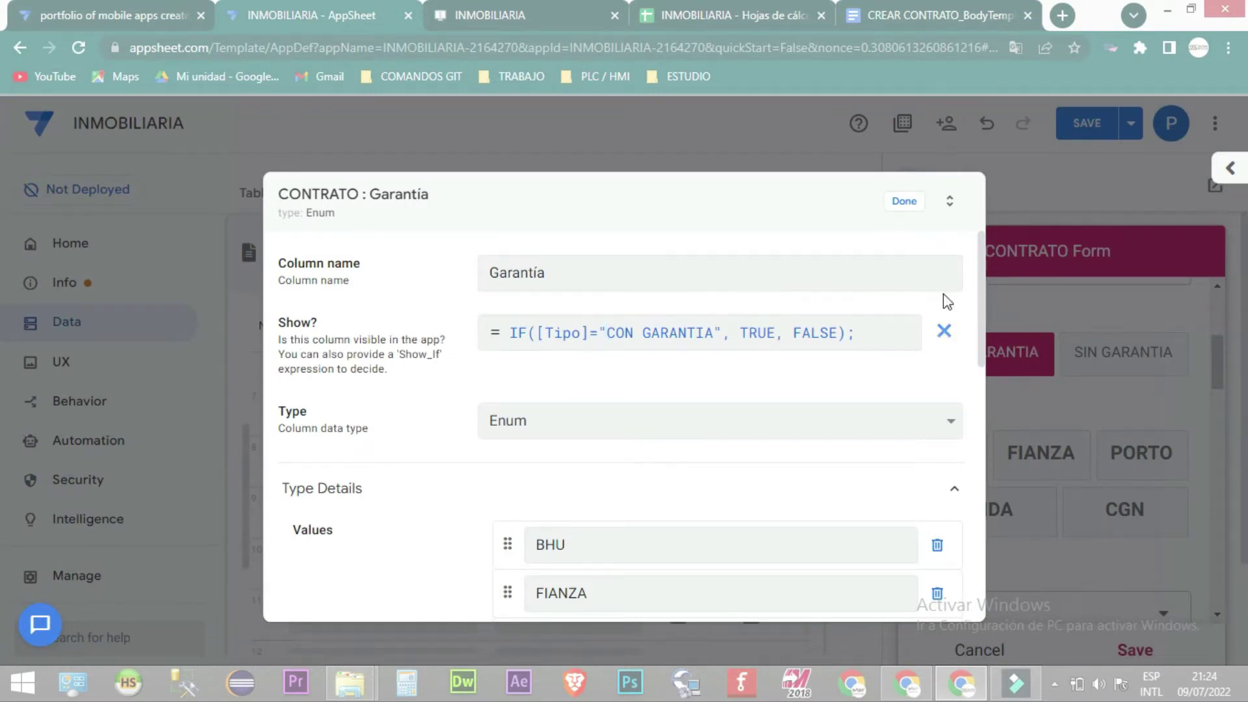
click(905, 202)
click(1114, 363)
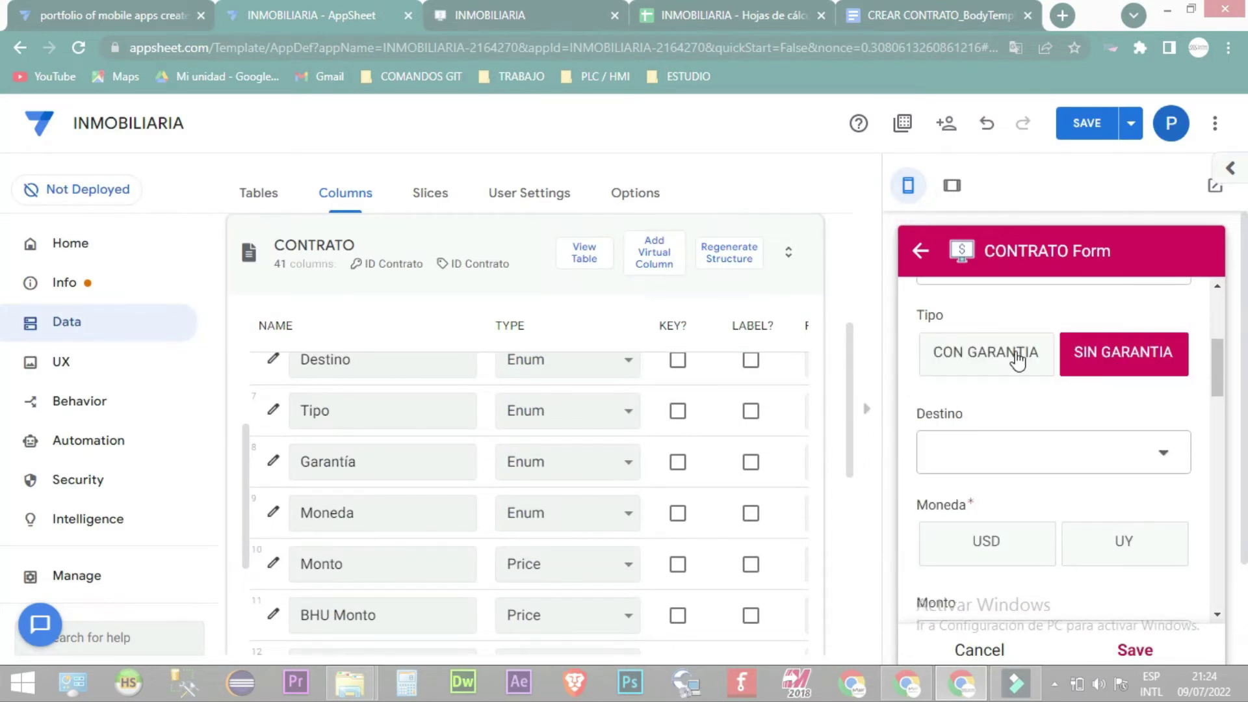
Set Tipo to CON GARANTIA and choose BHU as the Garantía in the preview
click(1014, 356)
scroll(1072, 465, down, 3)
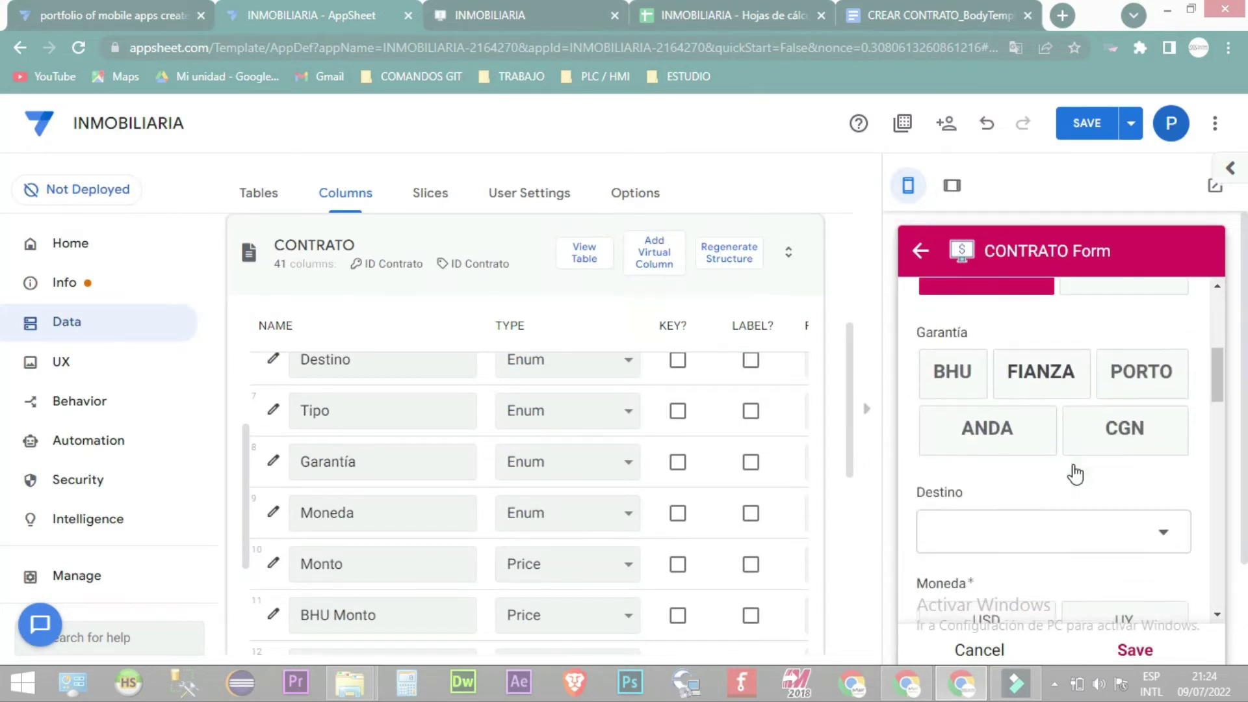
scroll(1072, 468, up, 2)
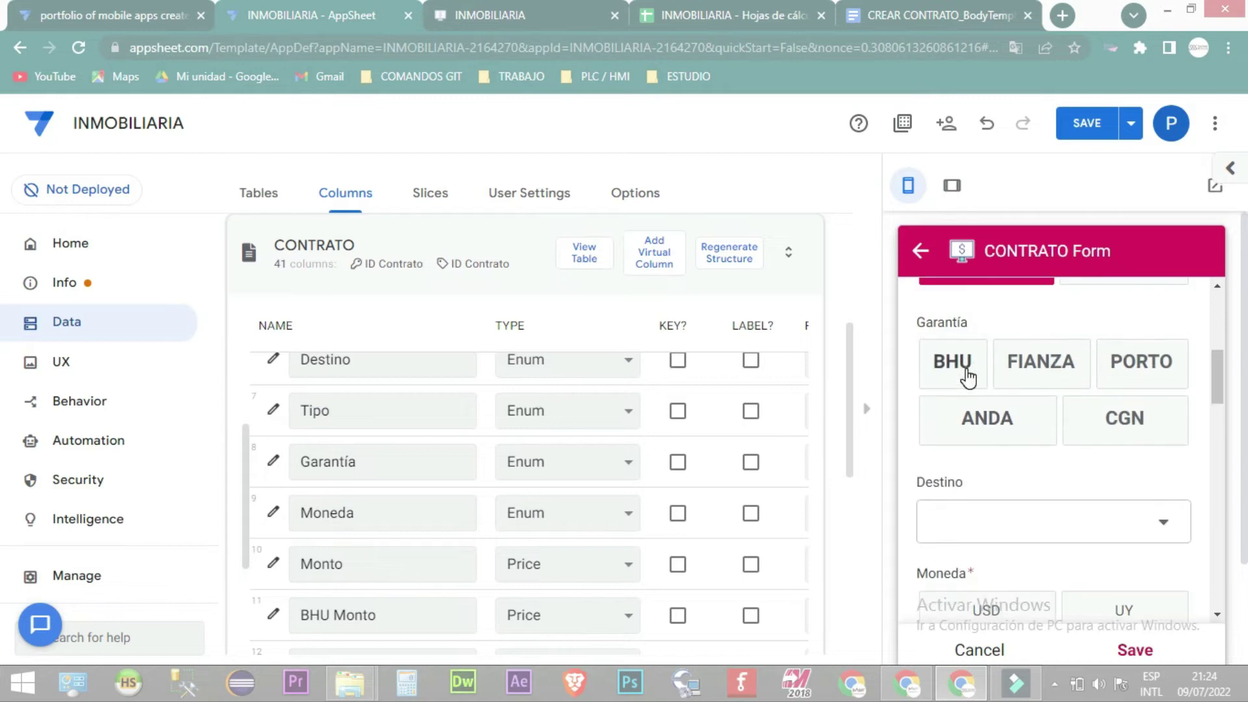
click(968, 377)
scroll(1090, 481, down, 3)
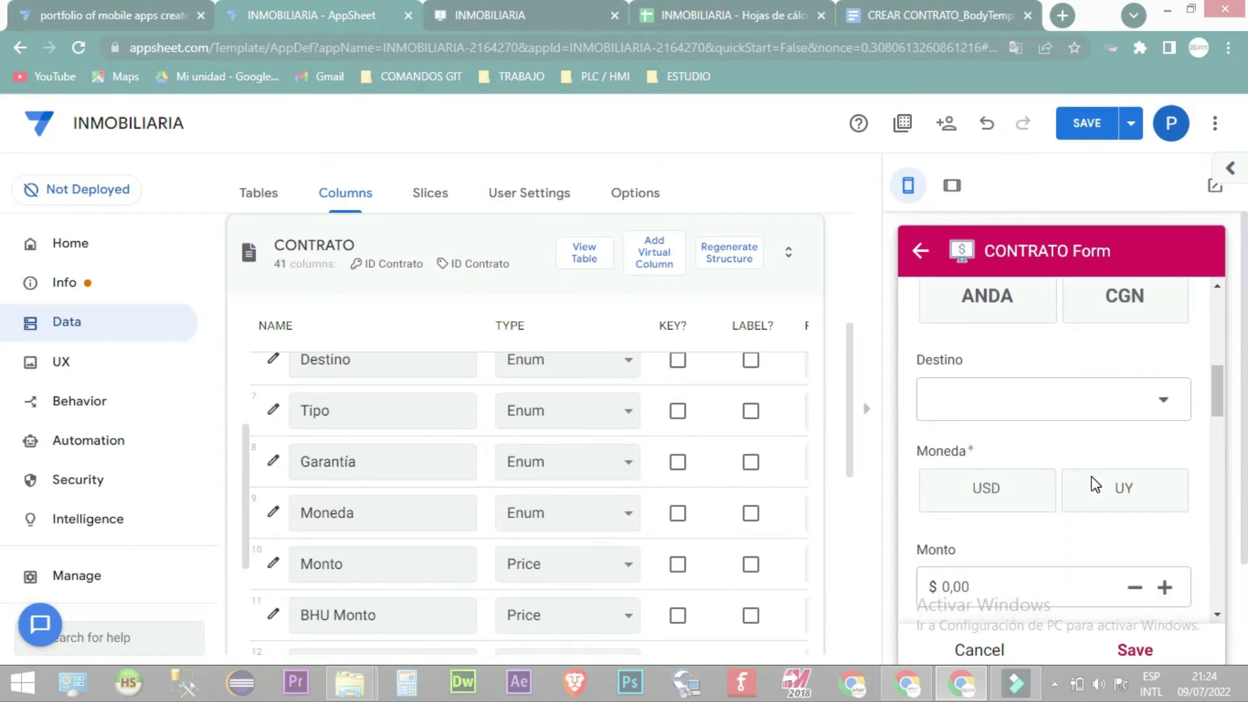
scroll(1090, 481, down, 4)
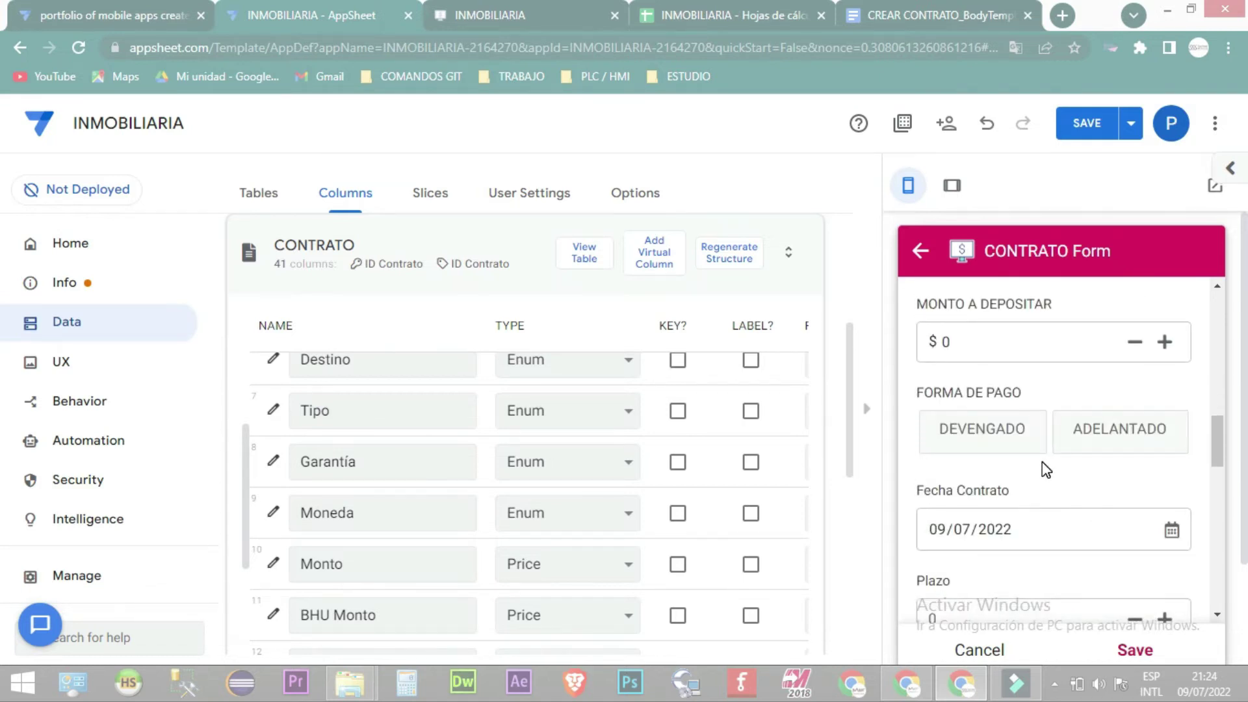
scroll(1044, 487, down, 3)
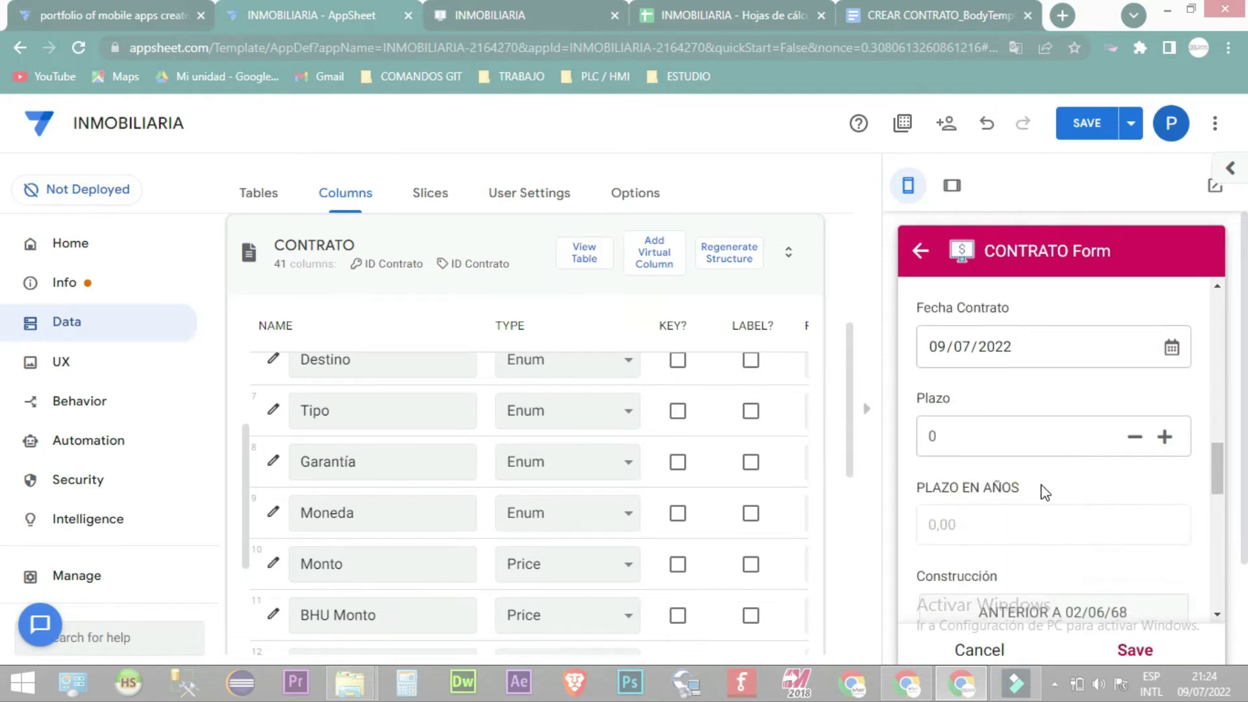
scroll(1189, 510, down, 3)
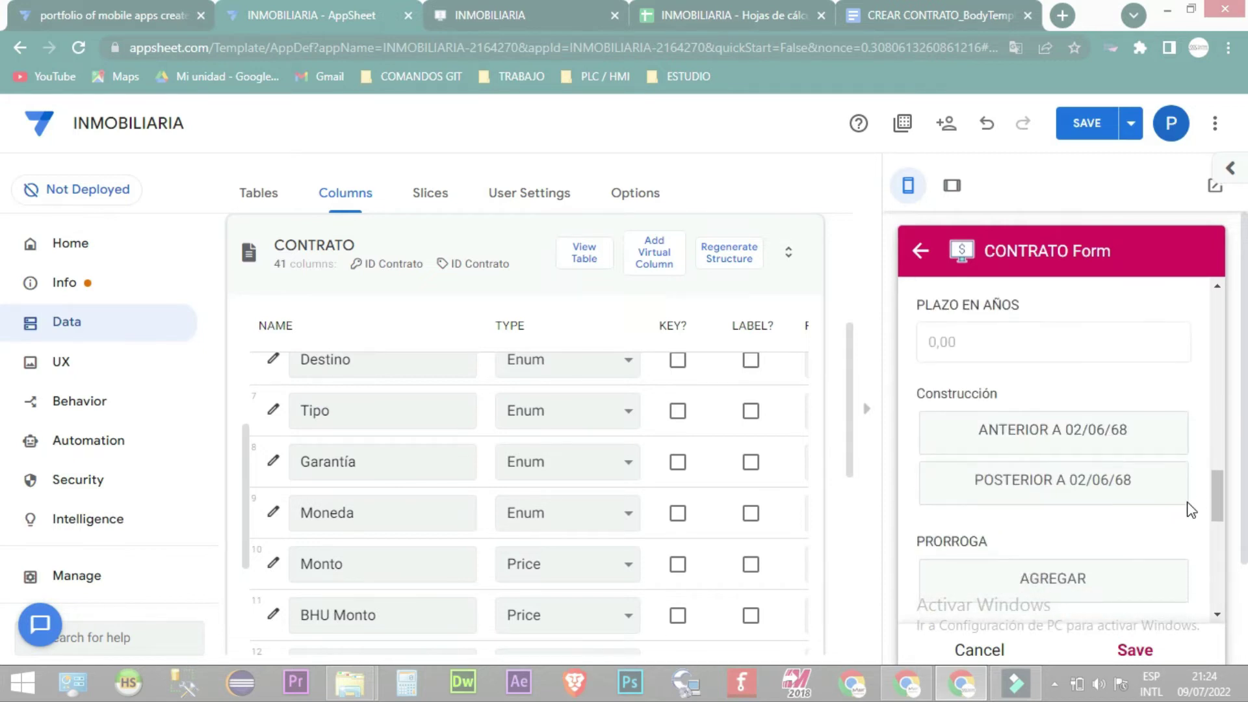
scroll(1142, 527, down, 3)
scroll(1170, 546, down, 3)
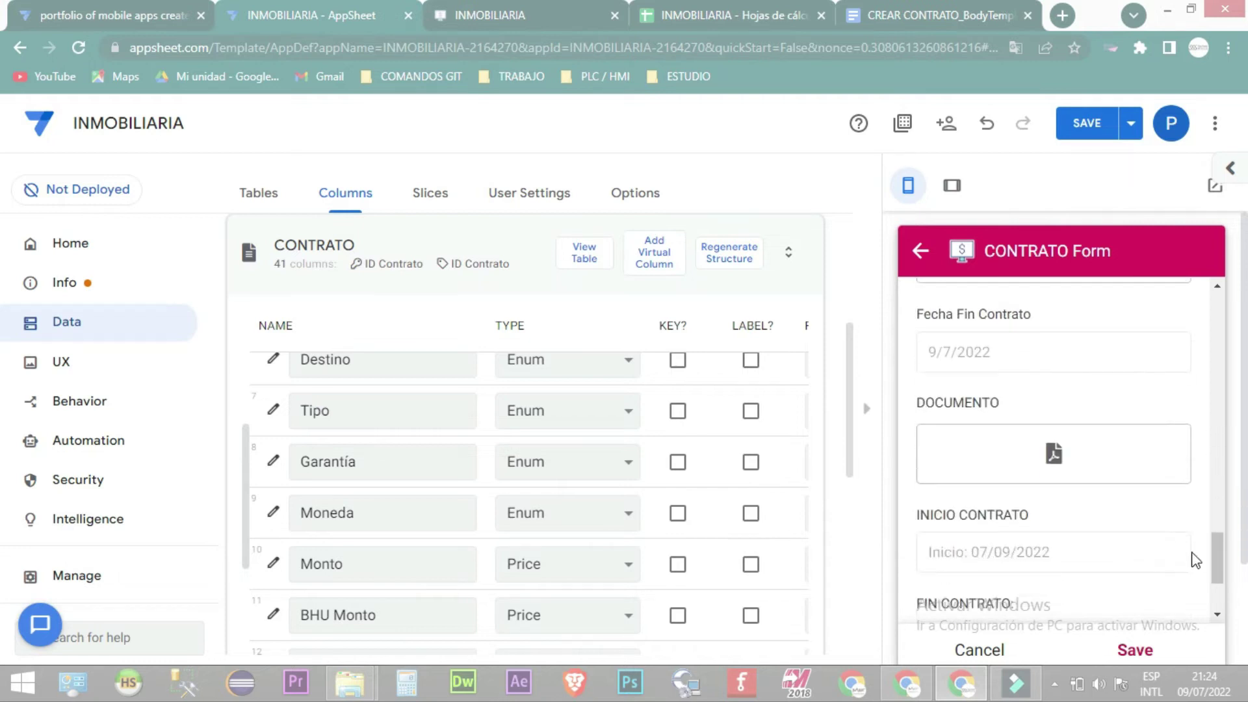
drag(1216, 566, 1221, 484)
scroll(1221, 484, up, 10)
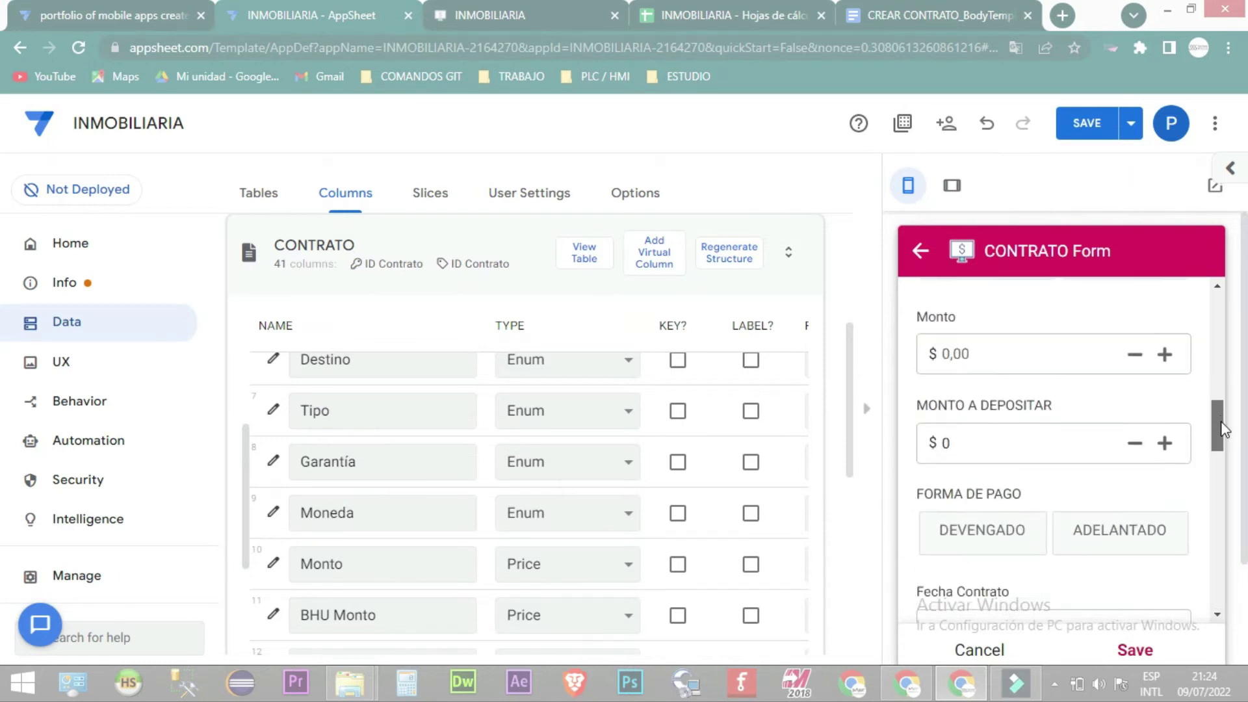
scroll(1224, 416, down, 1)
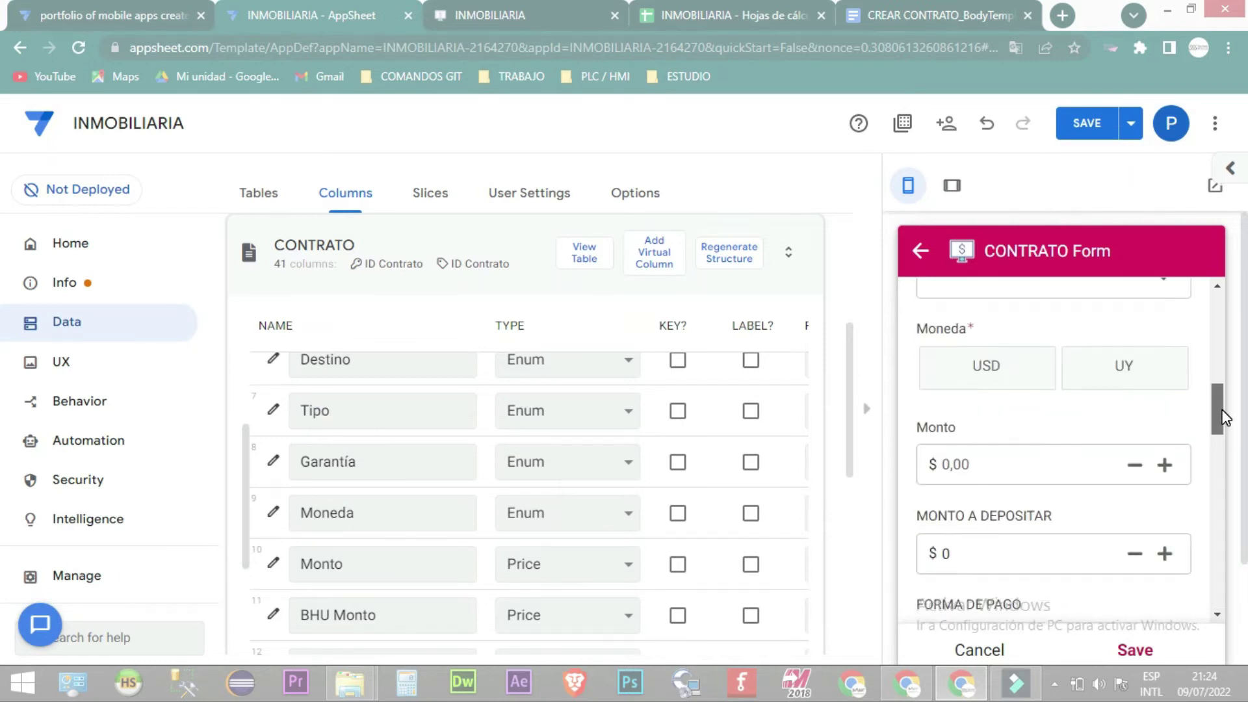
Enter Monto 15000 and set Destino to CASA-HABITACION, so the deposit becomes 75000
click(999, 461)
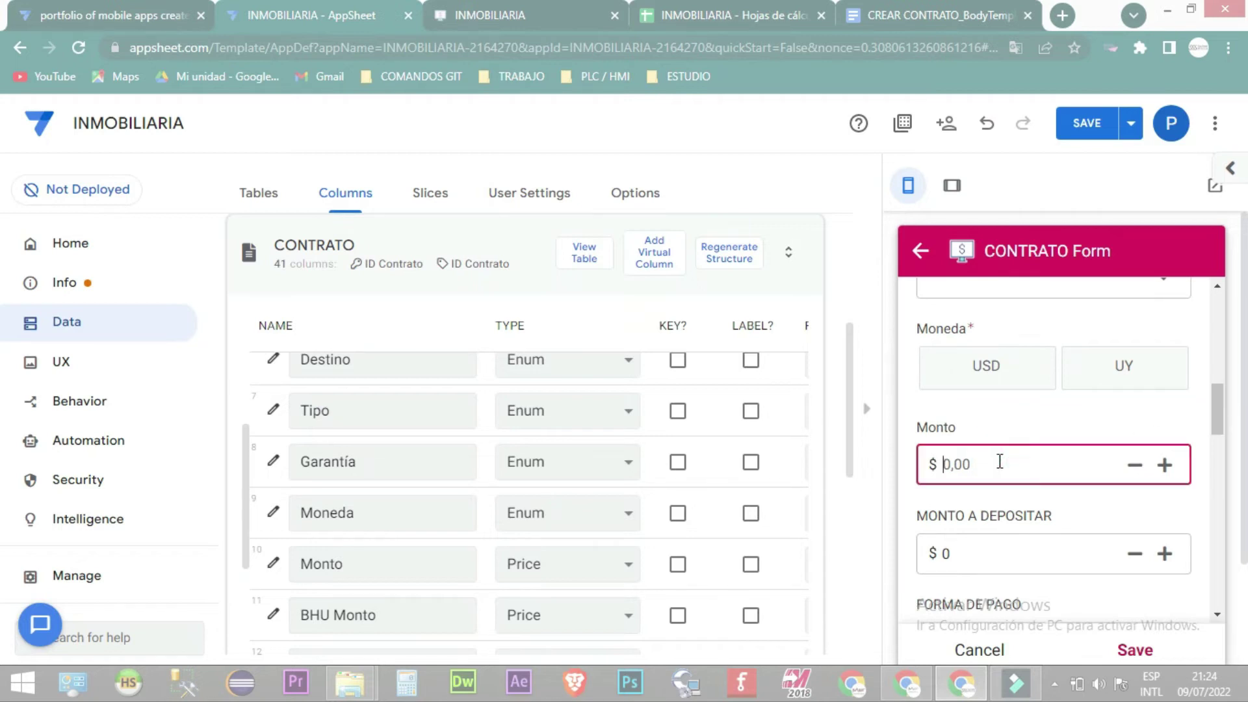
text(15000)
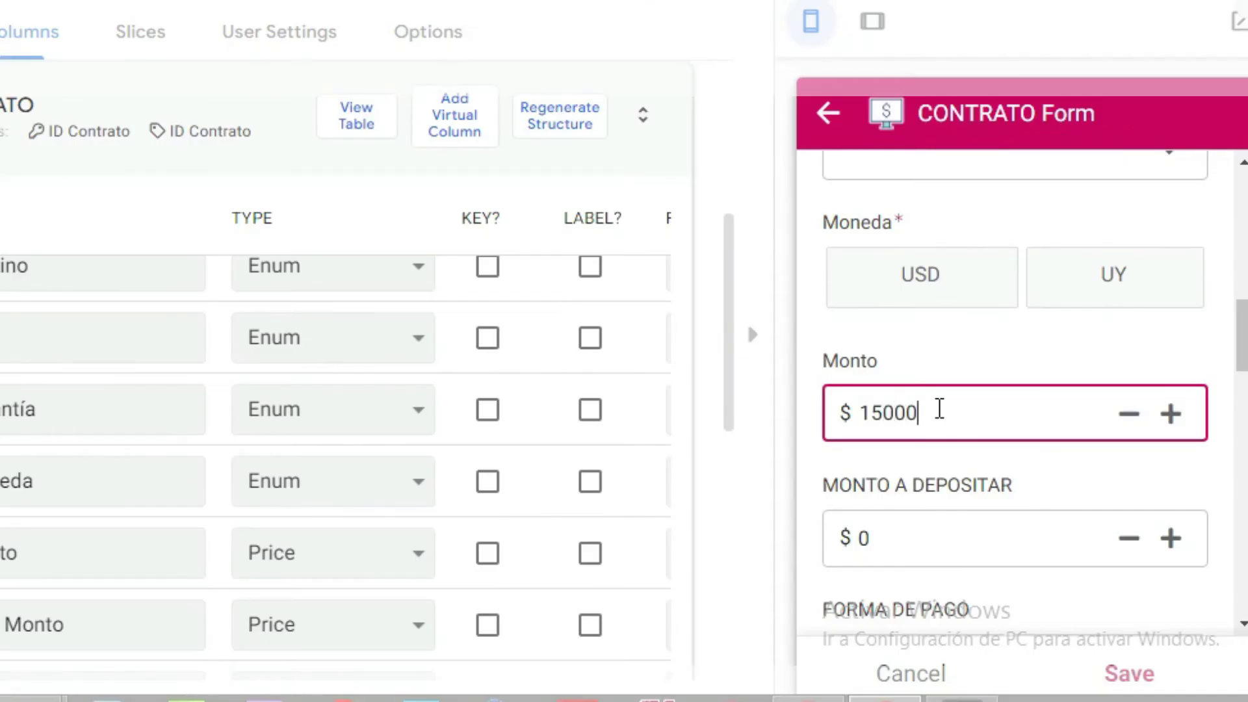
click(1000, 489)
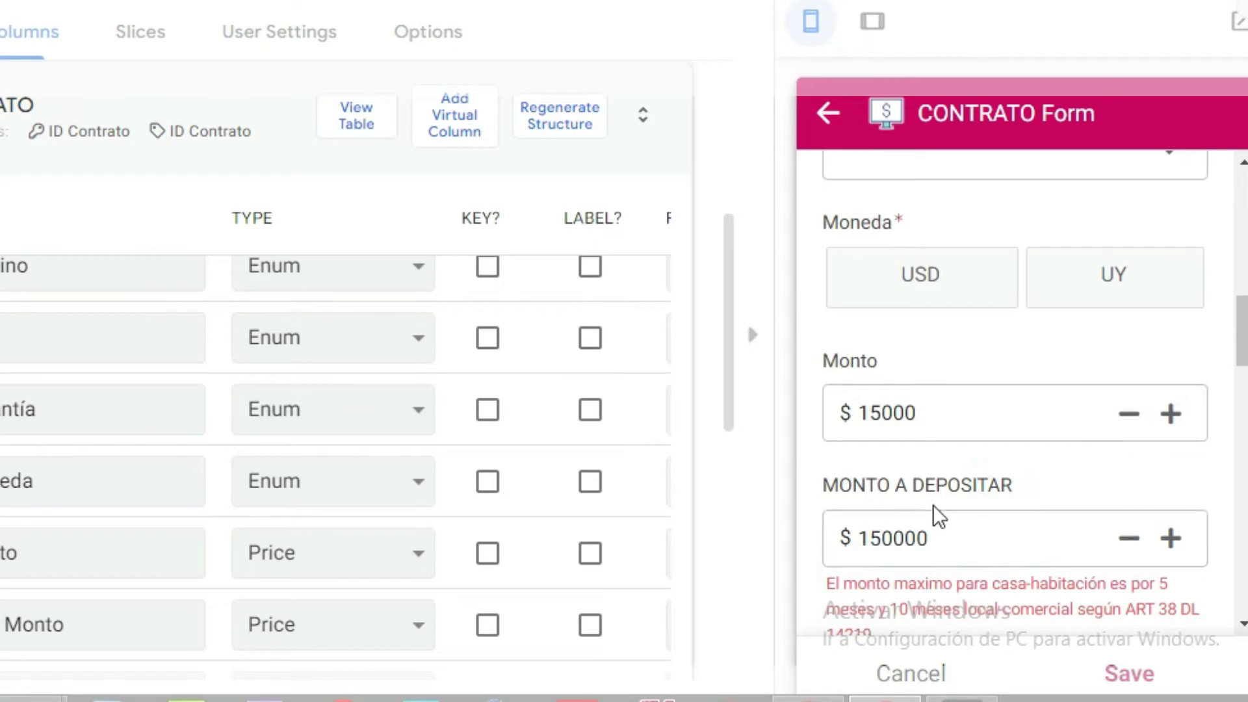
scroll(1066, 507, down, 2)
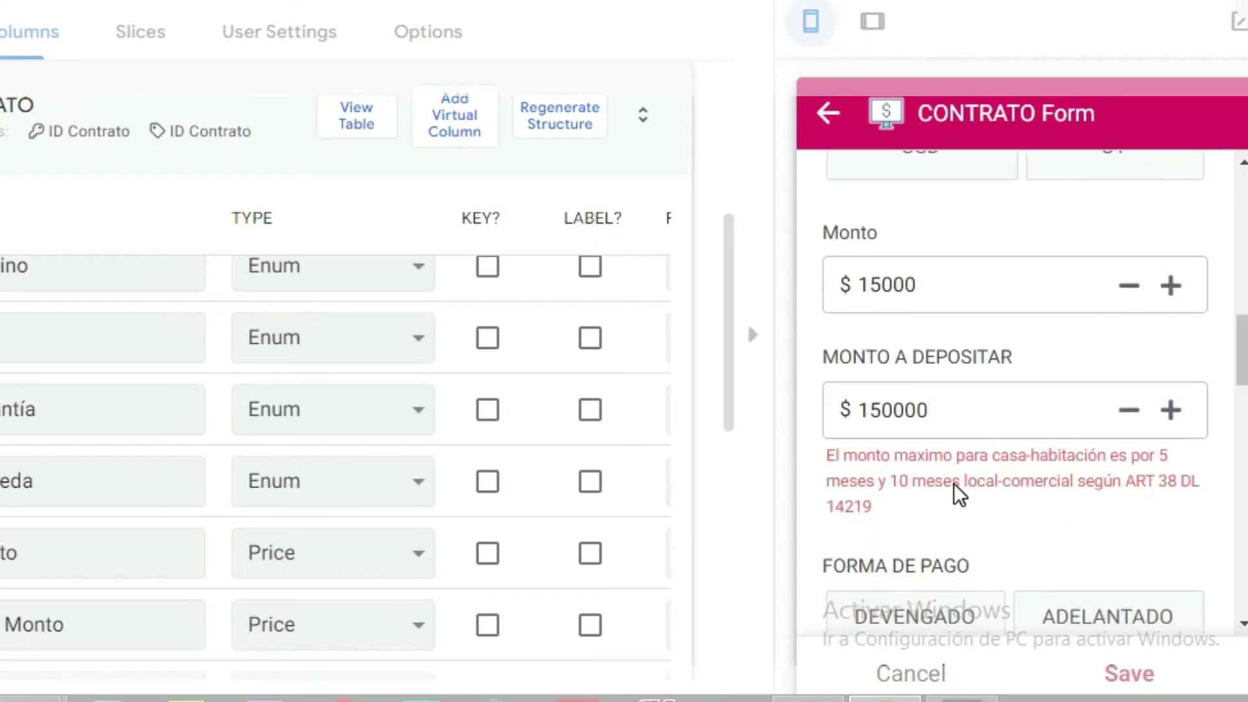
scroll(960, 495, up, 5)
click(1024, 418)
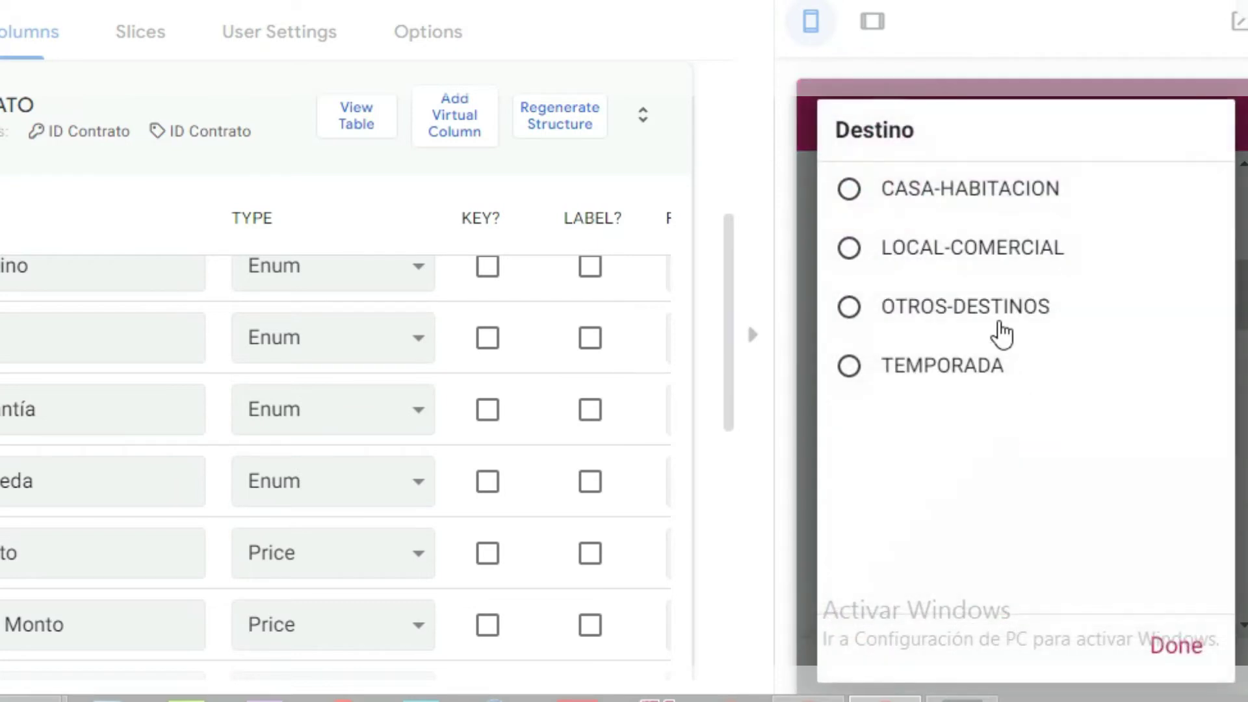
click(937, 190)
Set FORMA DE PAGO to DEVENGADO after briefly choosing ADELANTADO
scroll(1100, 493, down, 2)
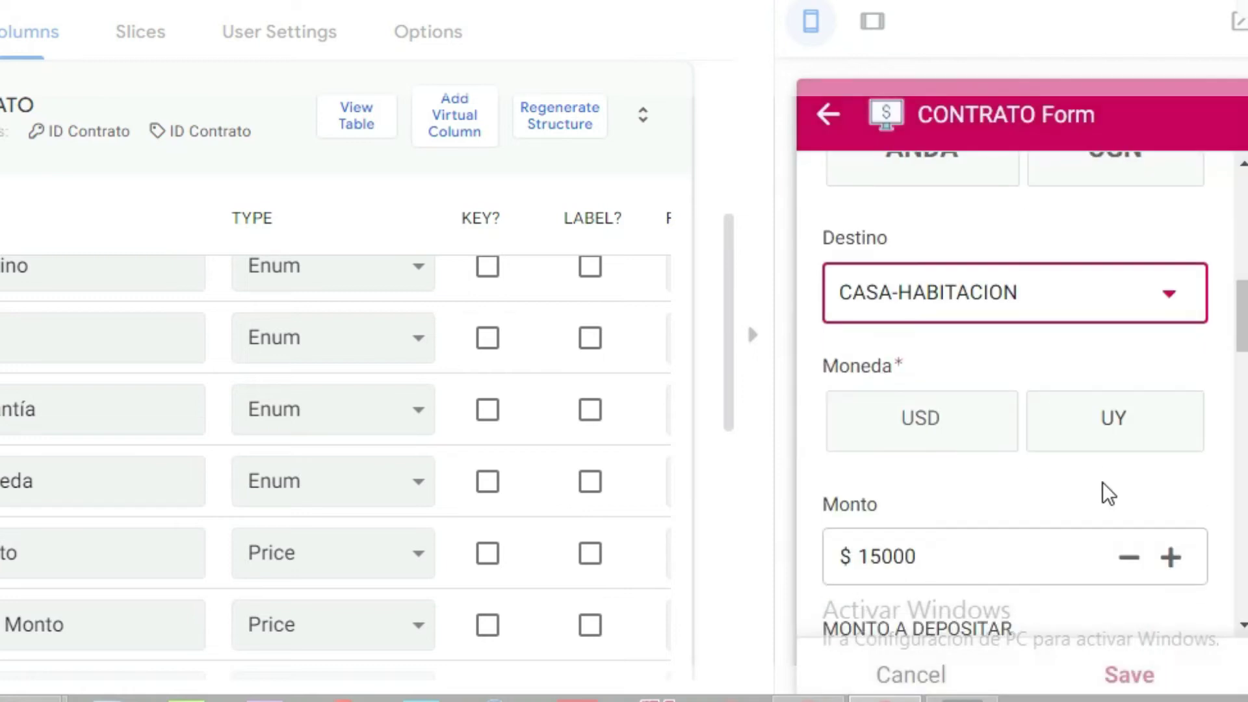
scroll(1096, 508, down, 2)
scroll(1076, 505, up, 2)
scroll(1086, 523, down, 6)
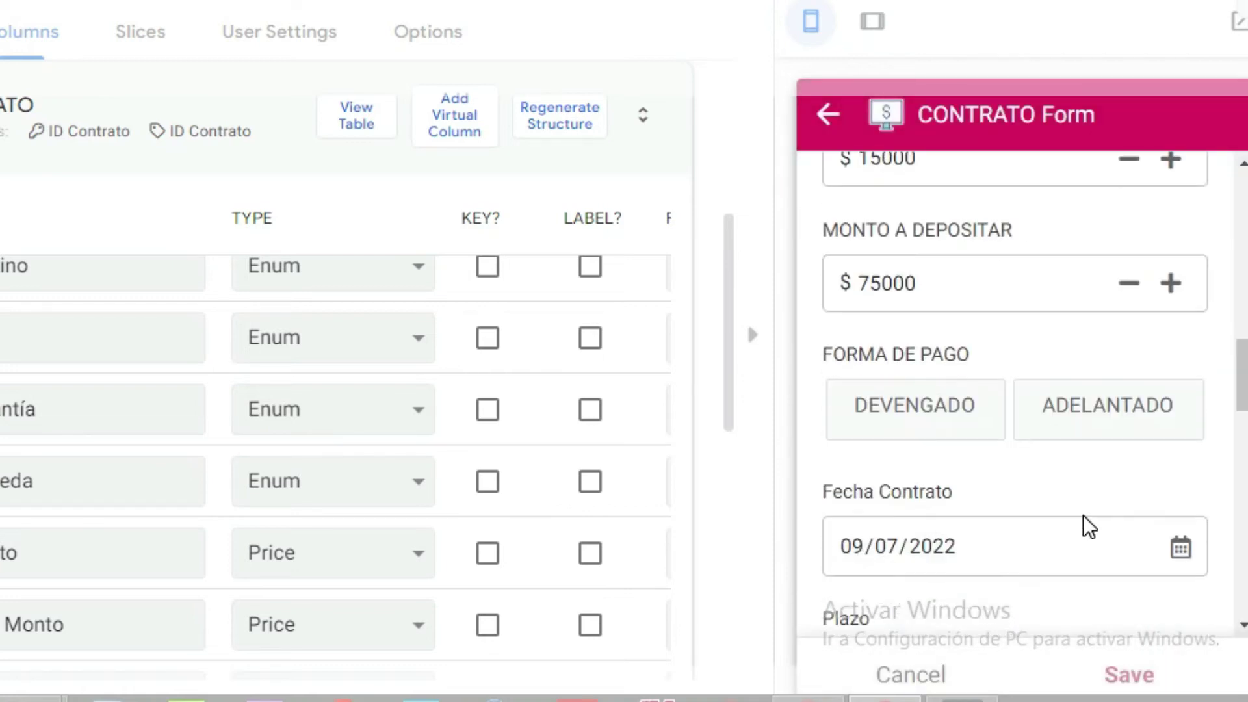
scroll(1087, 527, up, 4)
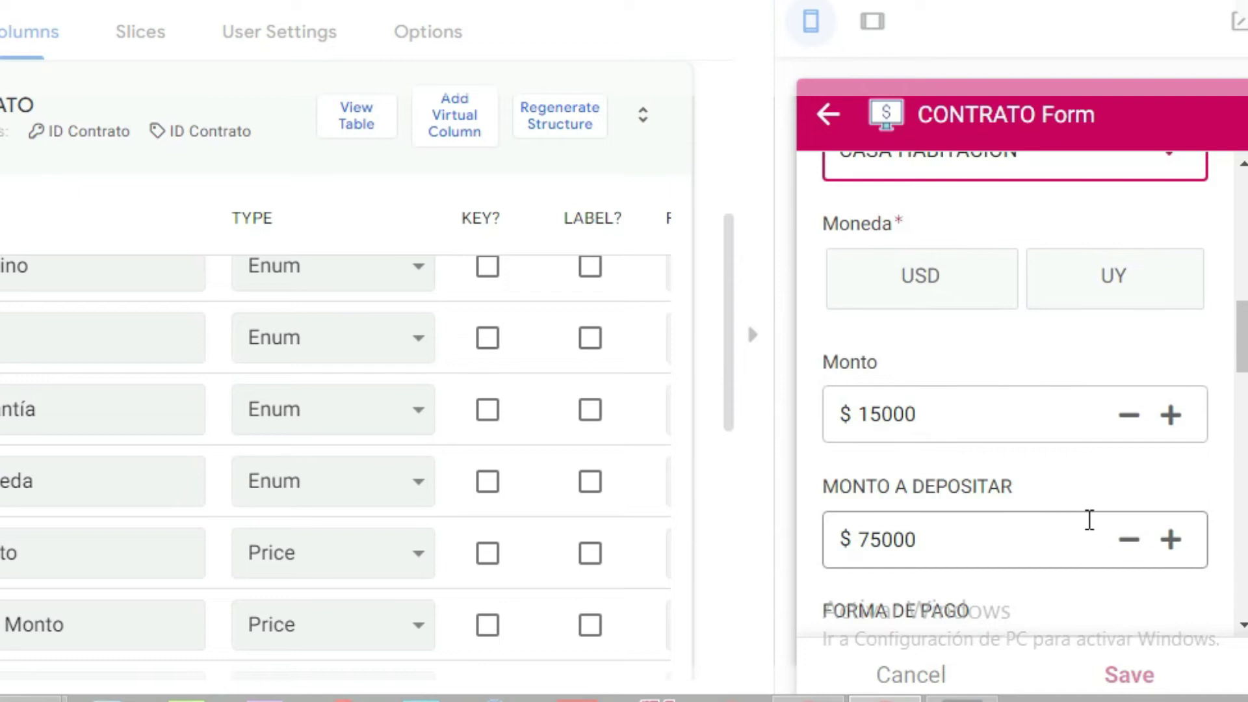
scroll(1089, 520, up, 6)
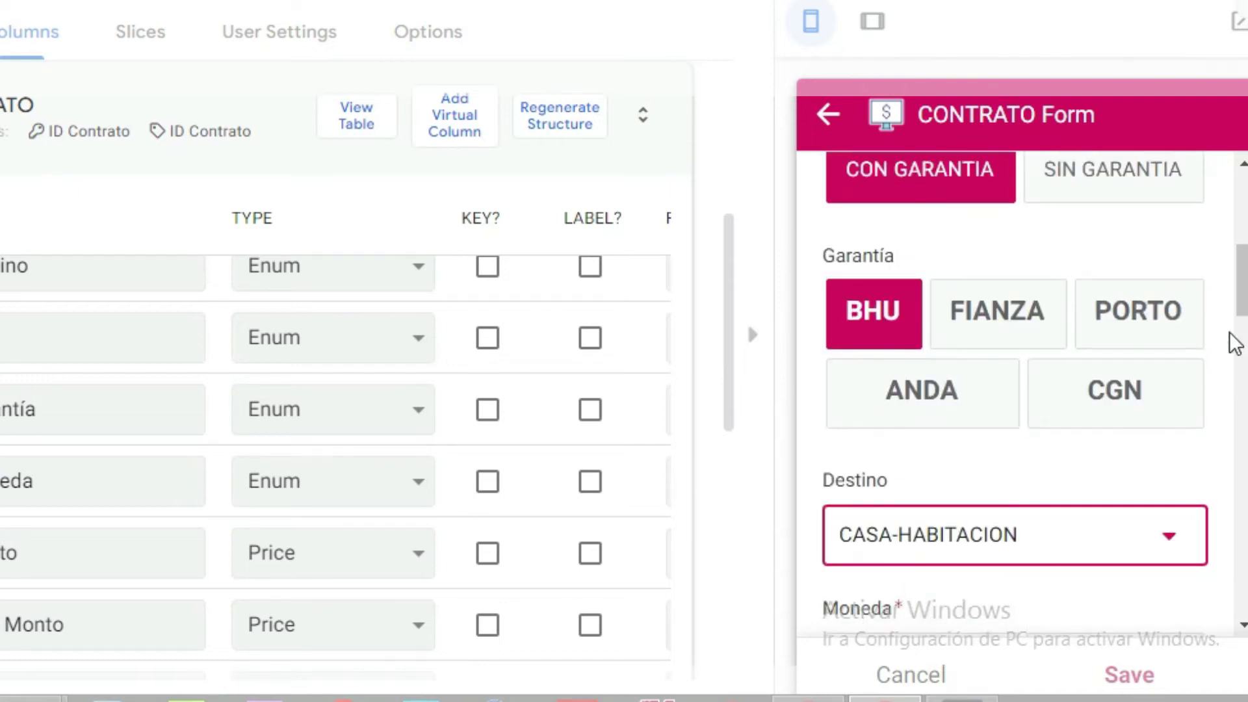
scroll(1088, 528, down, 8)
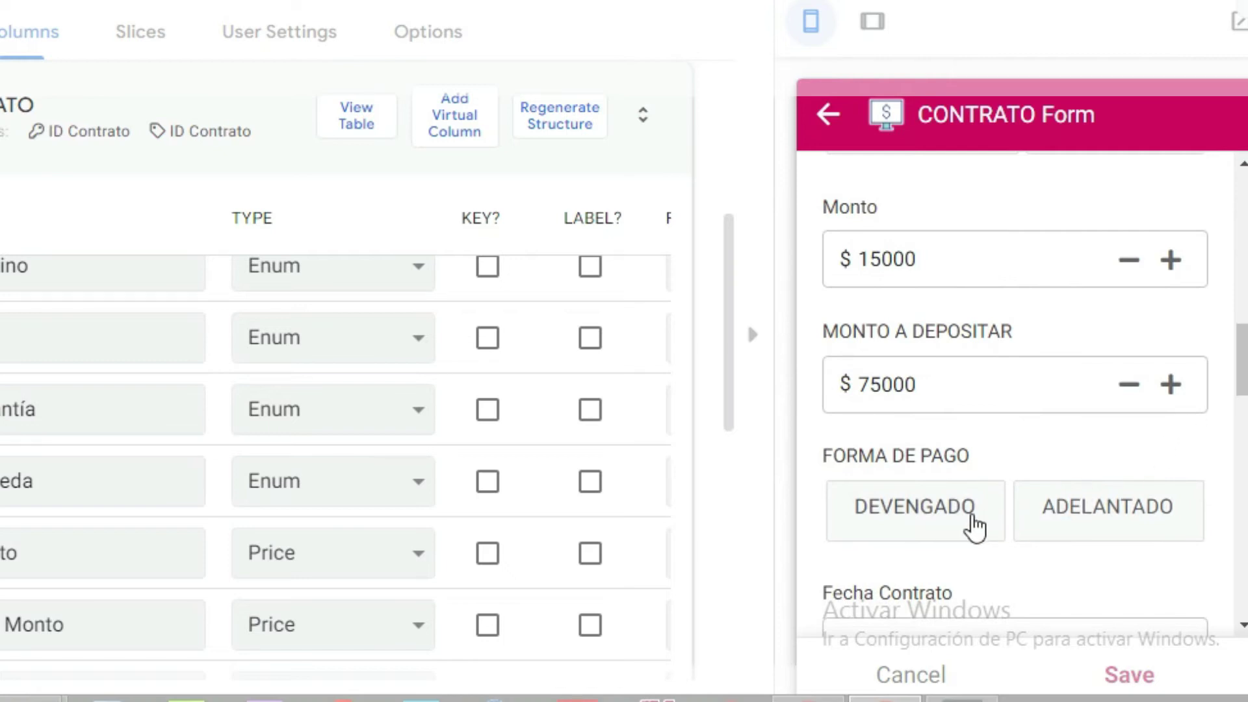
click(1052, 517)
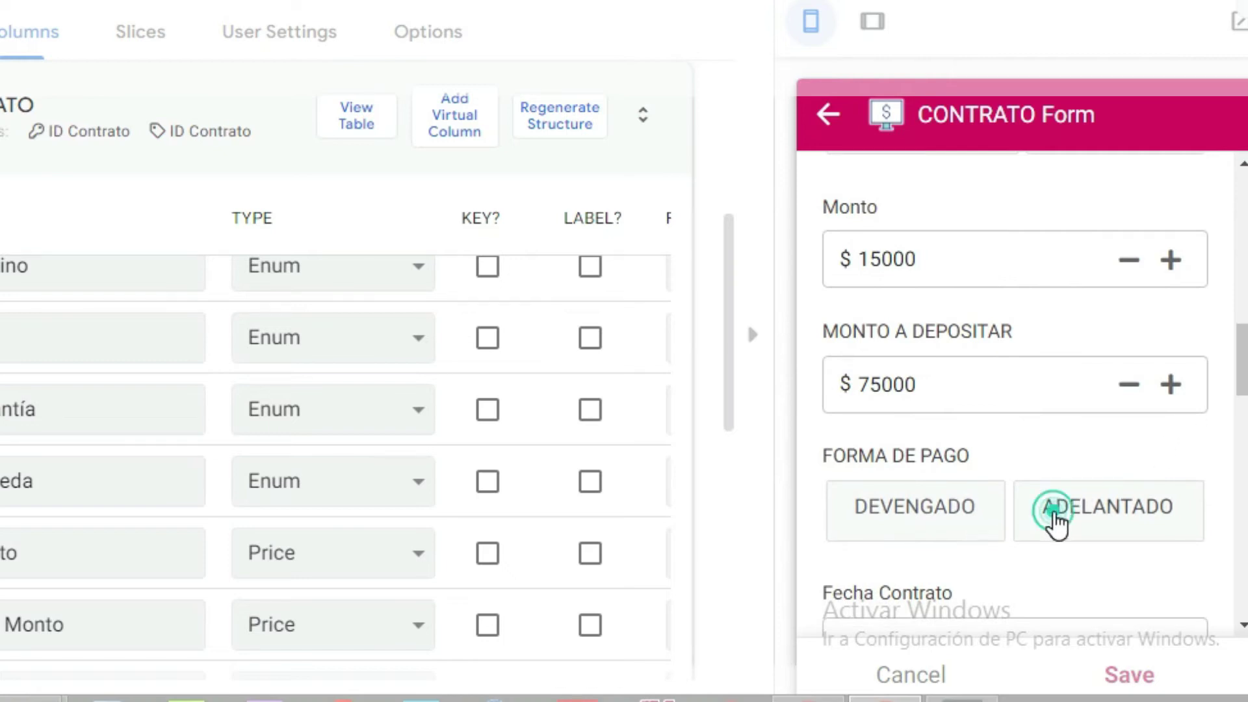
click(946, 524)
scroll(1244, 371, down, 4)
scroll(1244, 371, down, 4)
scroll(1245, 371, down, 5)
scroll(1079, 312, down, 4)
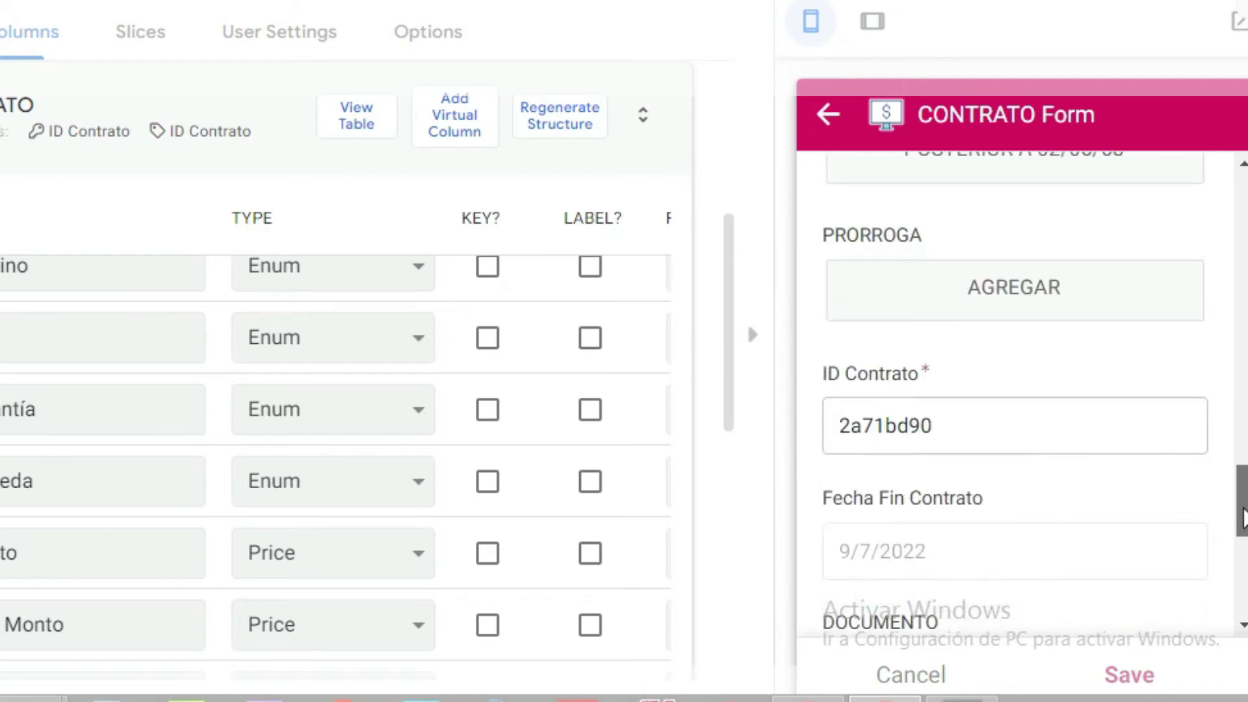
Set PRORROGA to AGREGAR in the preview so PLAZO PRORROGA appears, and scroll the columns to PRORROGA
click(1015, 281)
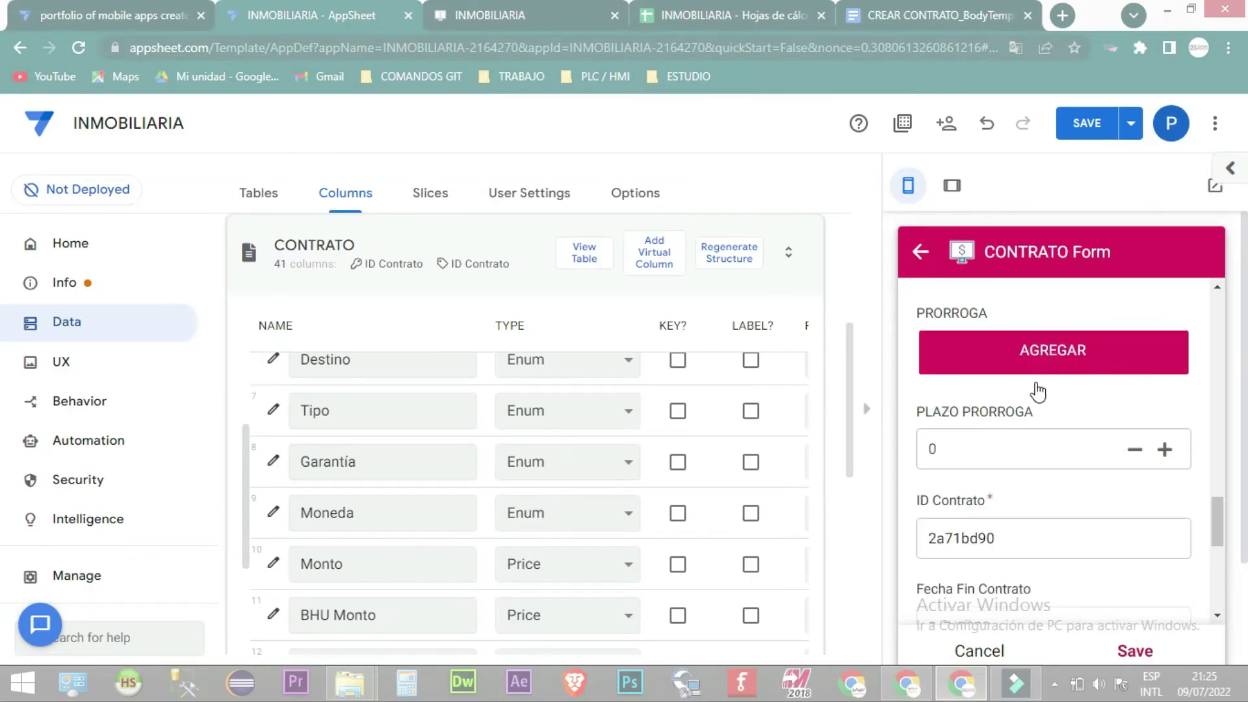
drag(853, 390, 853, 491)
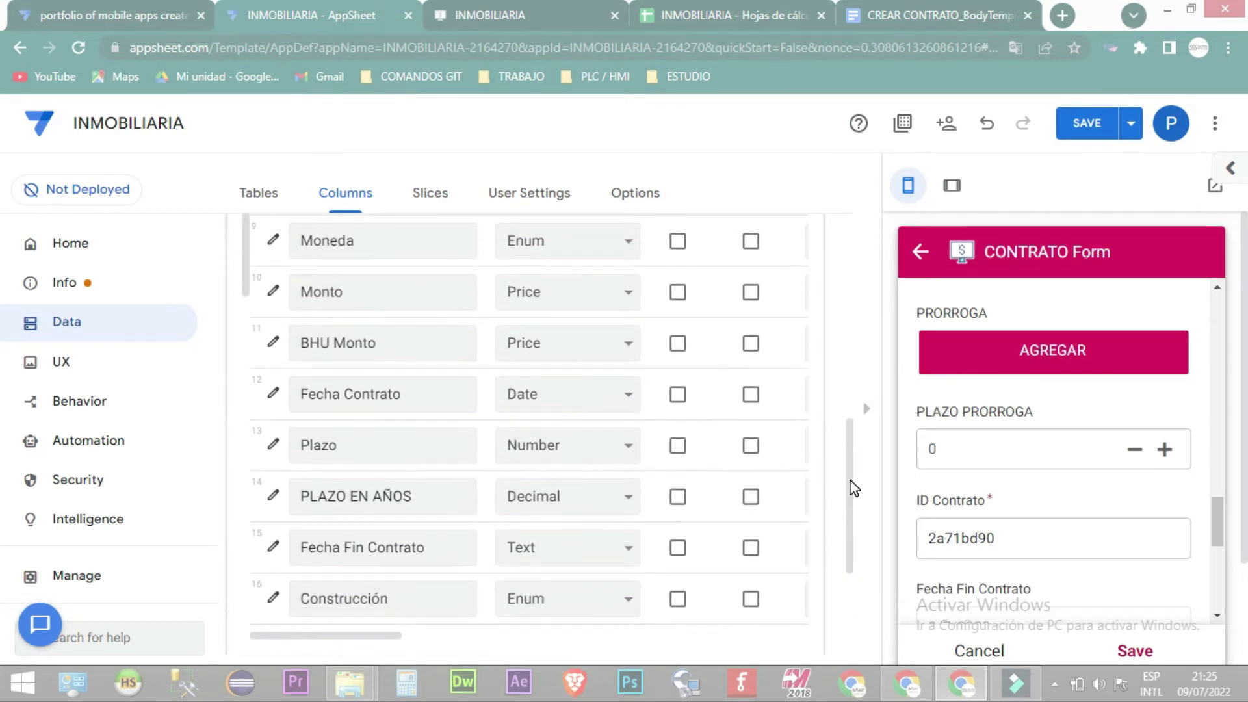
scroll(446, 418, down, 1)
scroll(479, 434, down, 2)
scroll(480, 438, down, 1)
scroll(481, 455, up, 3)
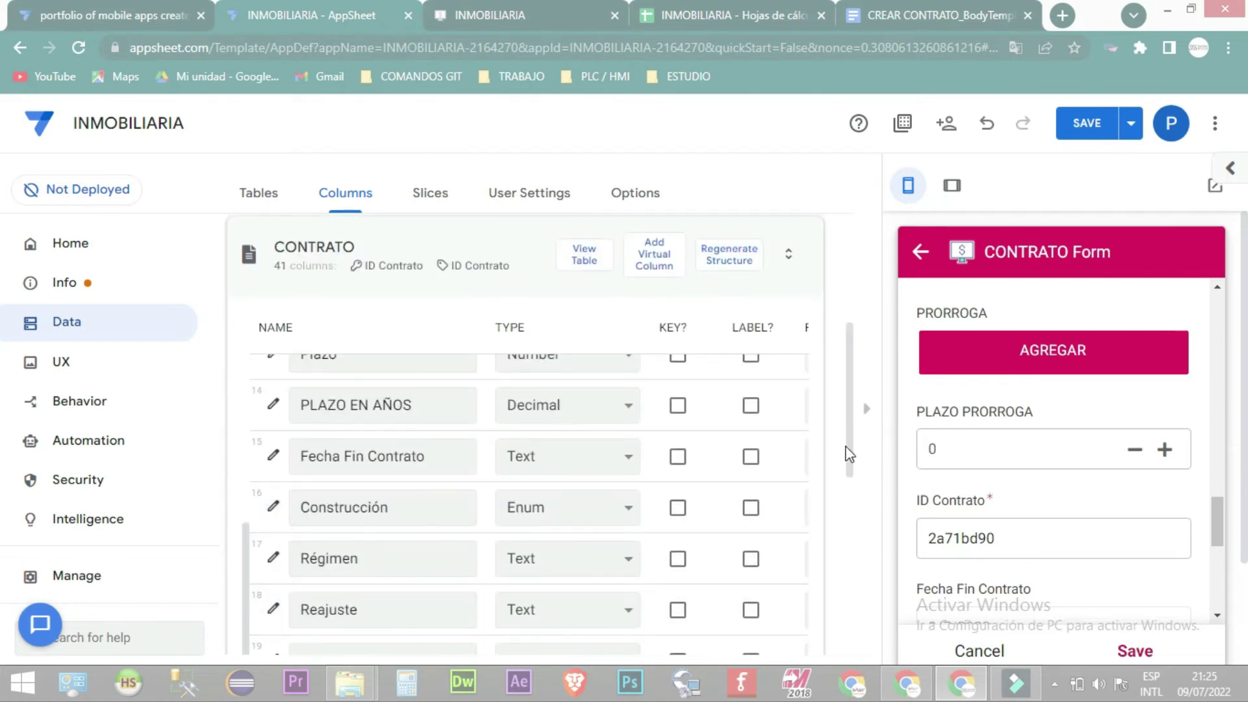
mouse_move(853, 450)
mouse_down()
mouse_move(861, 554)
mouse_move(863, 543)
mouse_up()
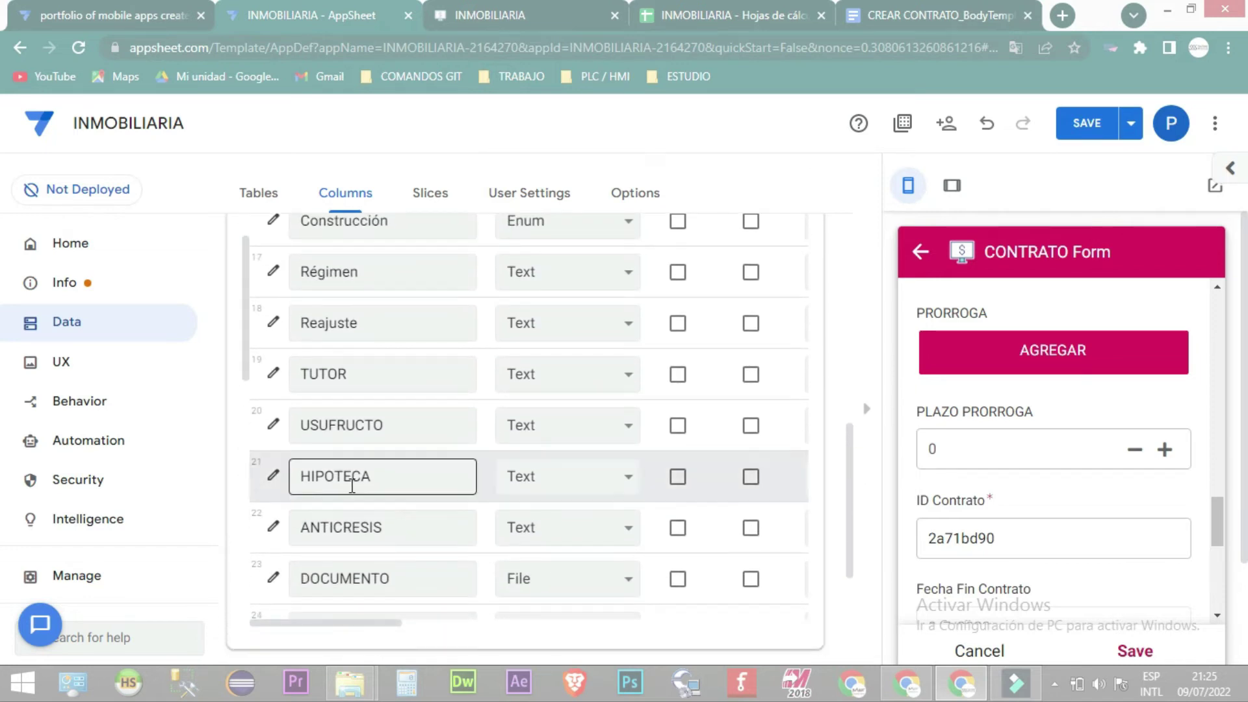
scroll(450, 467, down, 1)
scroll(450, 467, down, 1)
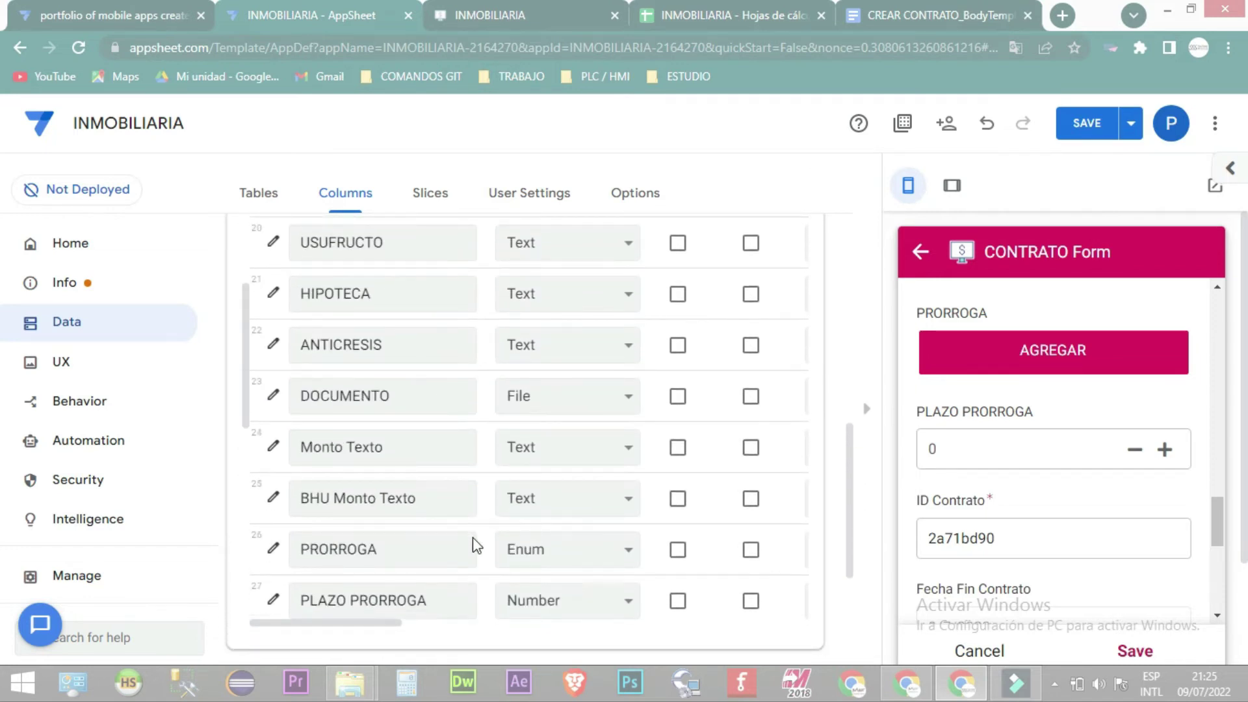
scroll(493, 454, down, 1)
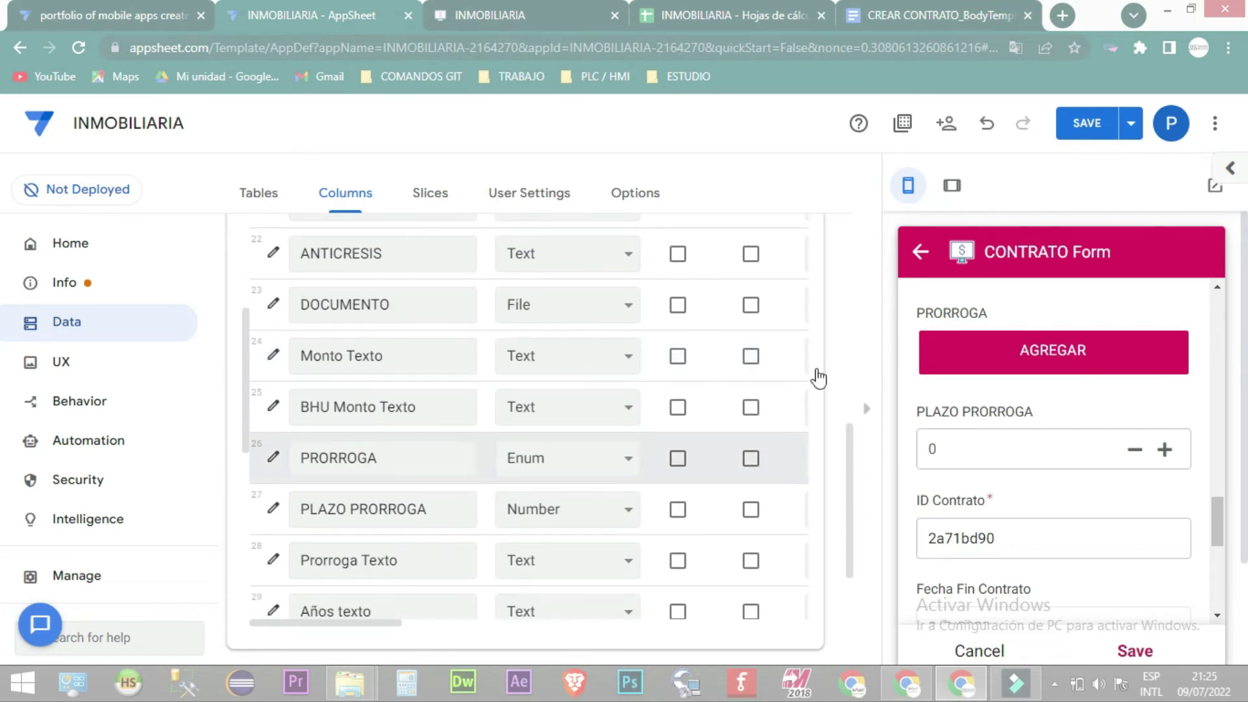
Toggle AGREGAR off and on to verify PLAZO PRORROGA, then edit the PRORROGA column
click(1050, 368)
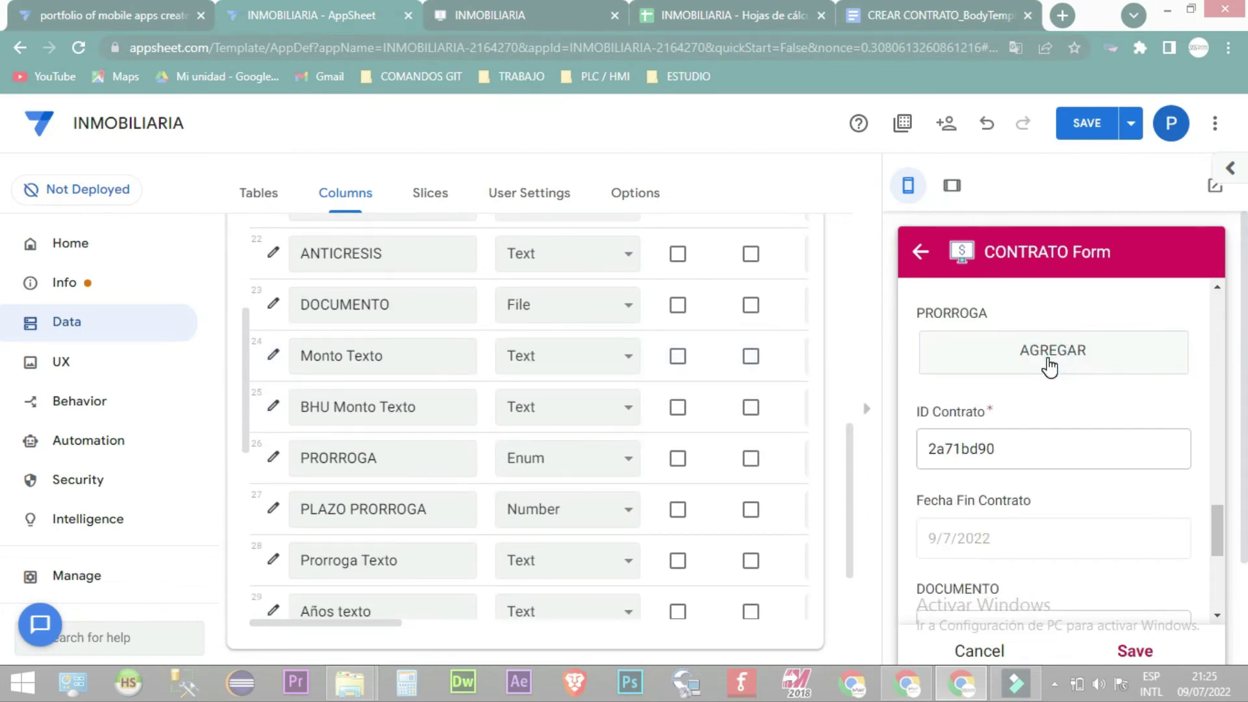
click(1049, 368)
click(279, 462)
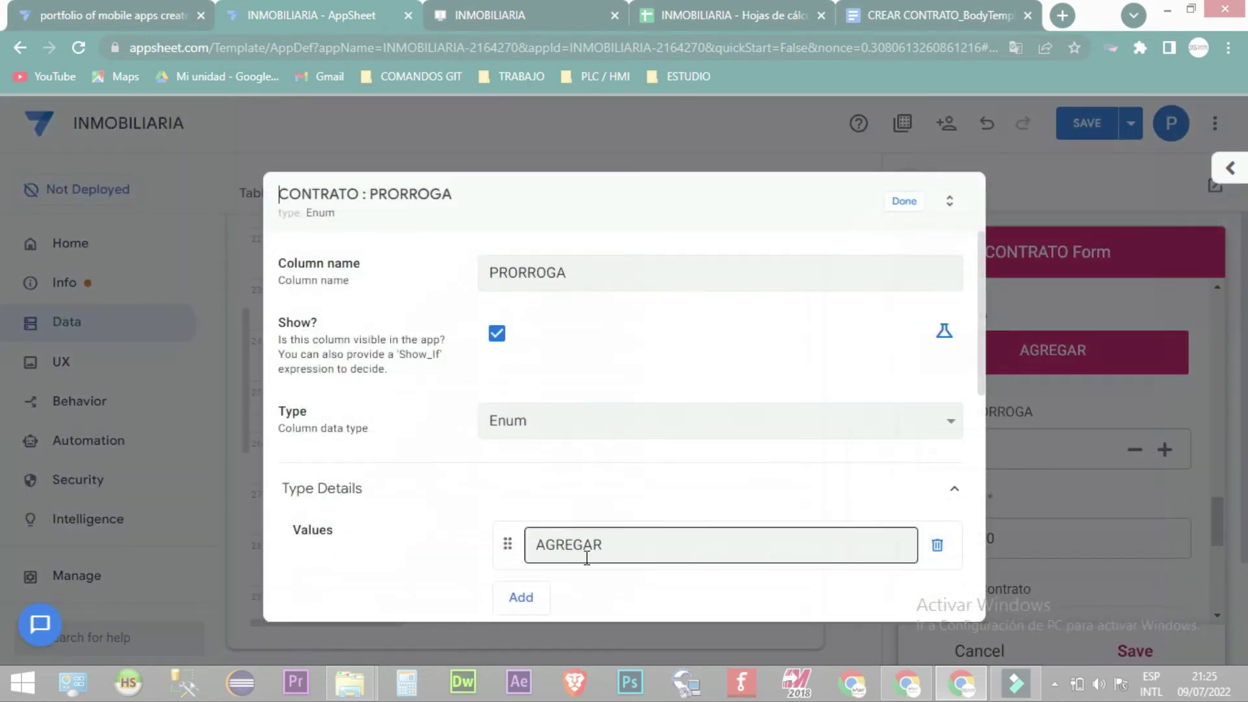
Close the PRORROGA editor and toggle AGREGAR off and on to recheck PLAZO PRORROGA
scroll(586, 557, down, 3)
scroll(604, 428, down, 1)
scroll(595, 428, up, 1)
scroll(585, 432, up, 3)
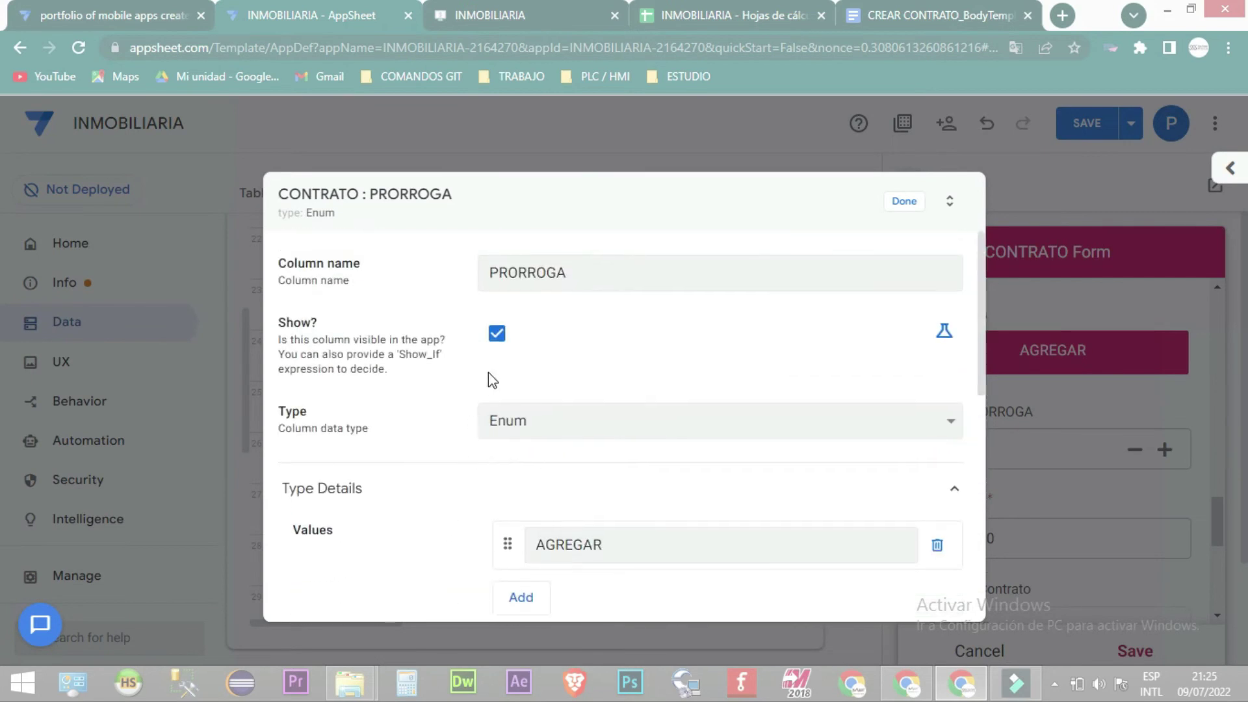
click(904, 200)
click(1050, 347)
click(1051, 353)
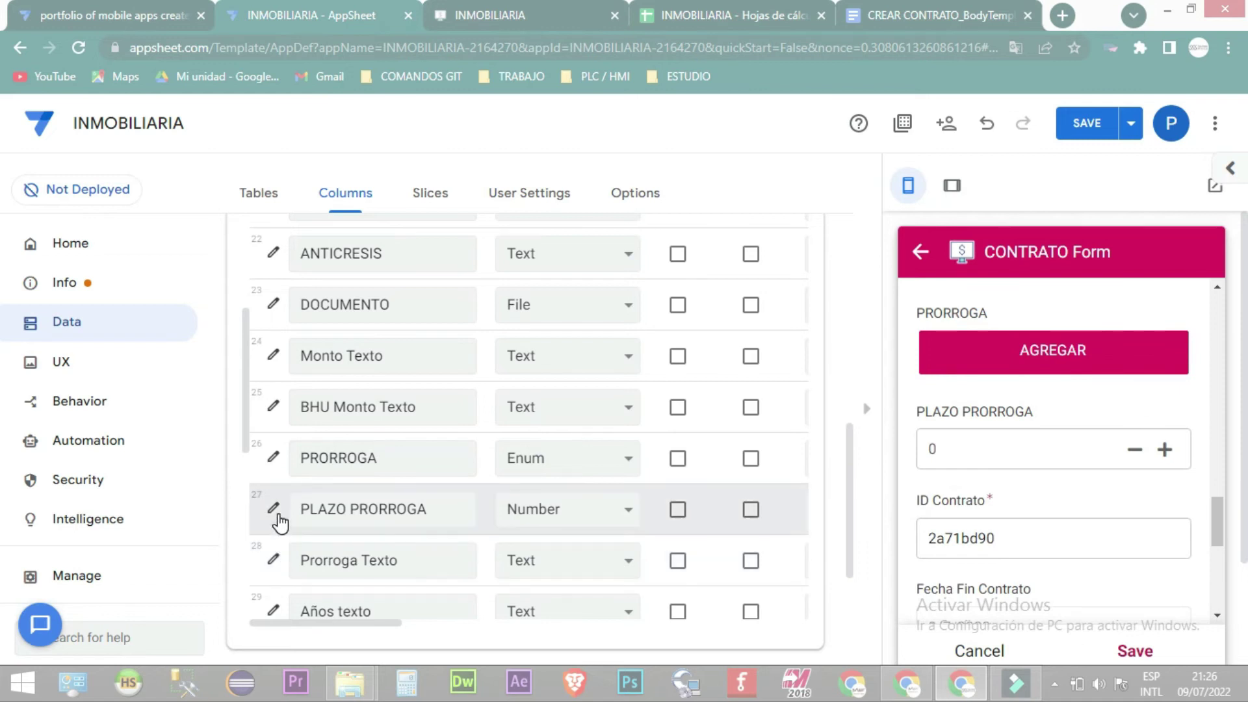
Save PLAZO PRORROGA's Show_If as IF([PRORROGA]="AGREGAR",TRUE,FALSE) and close the column
click(274, 513)
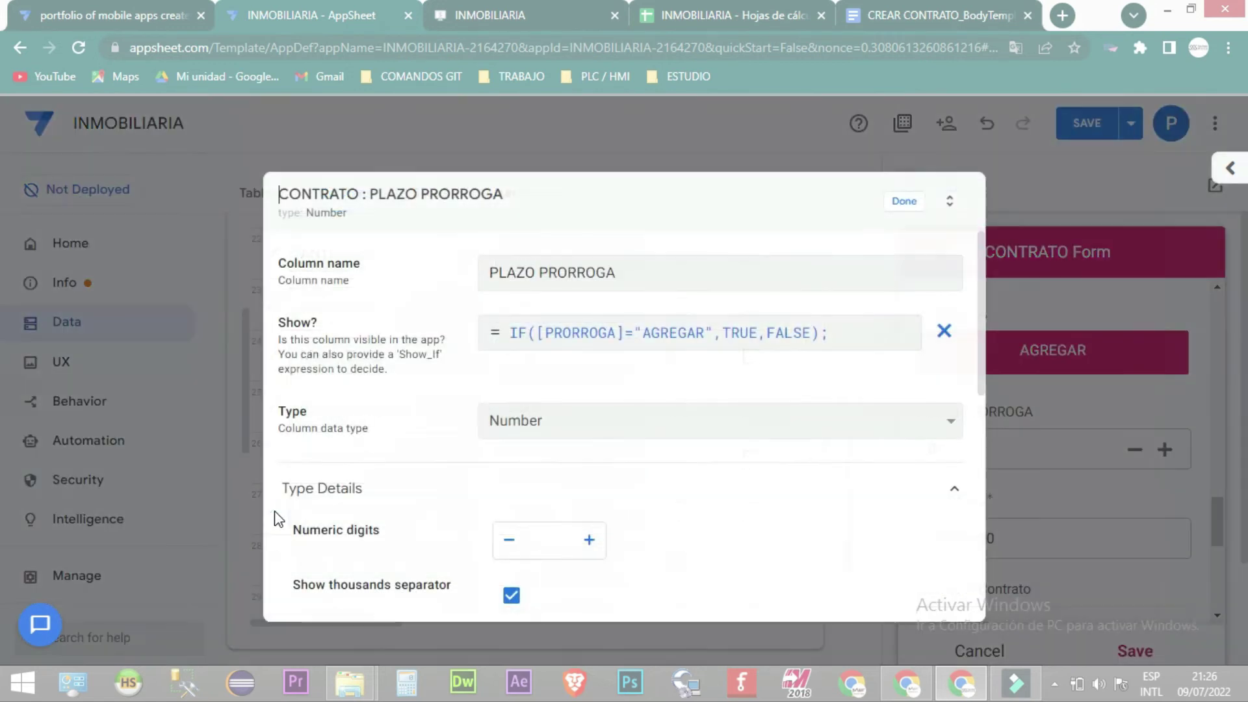
click(550, 343)
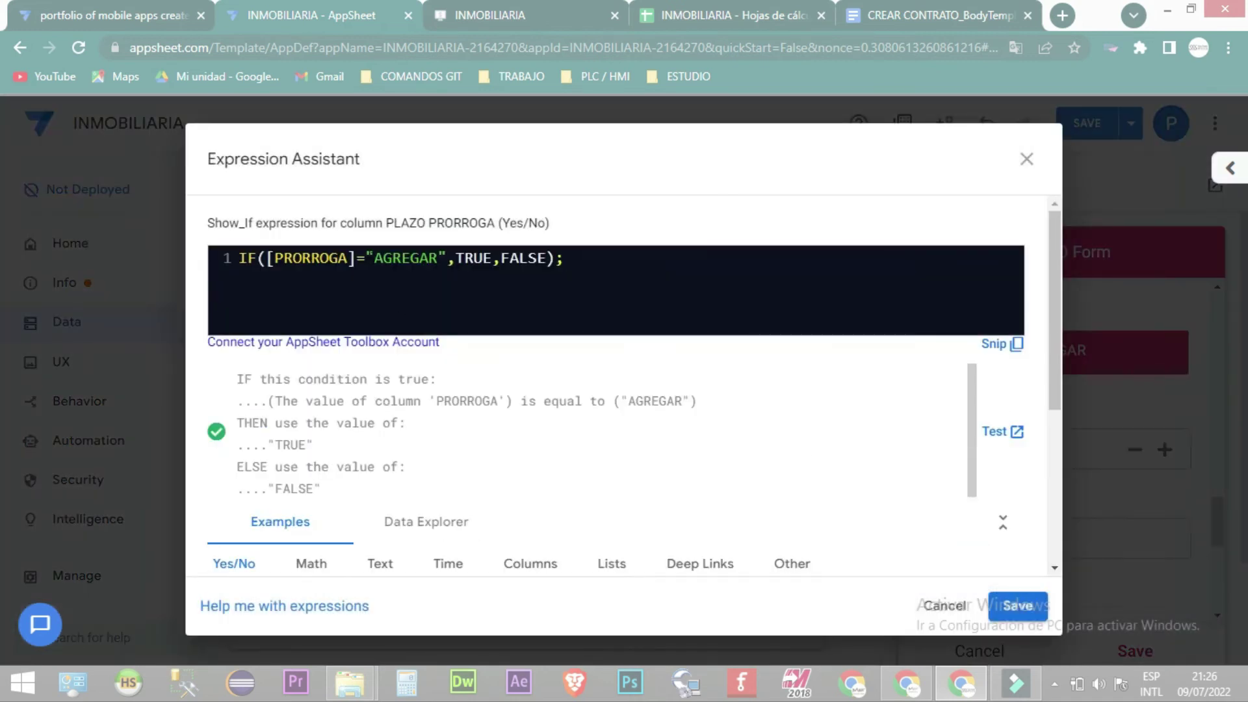
drag(351, 258, 269, 259)
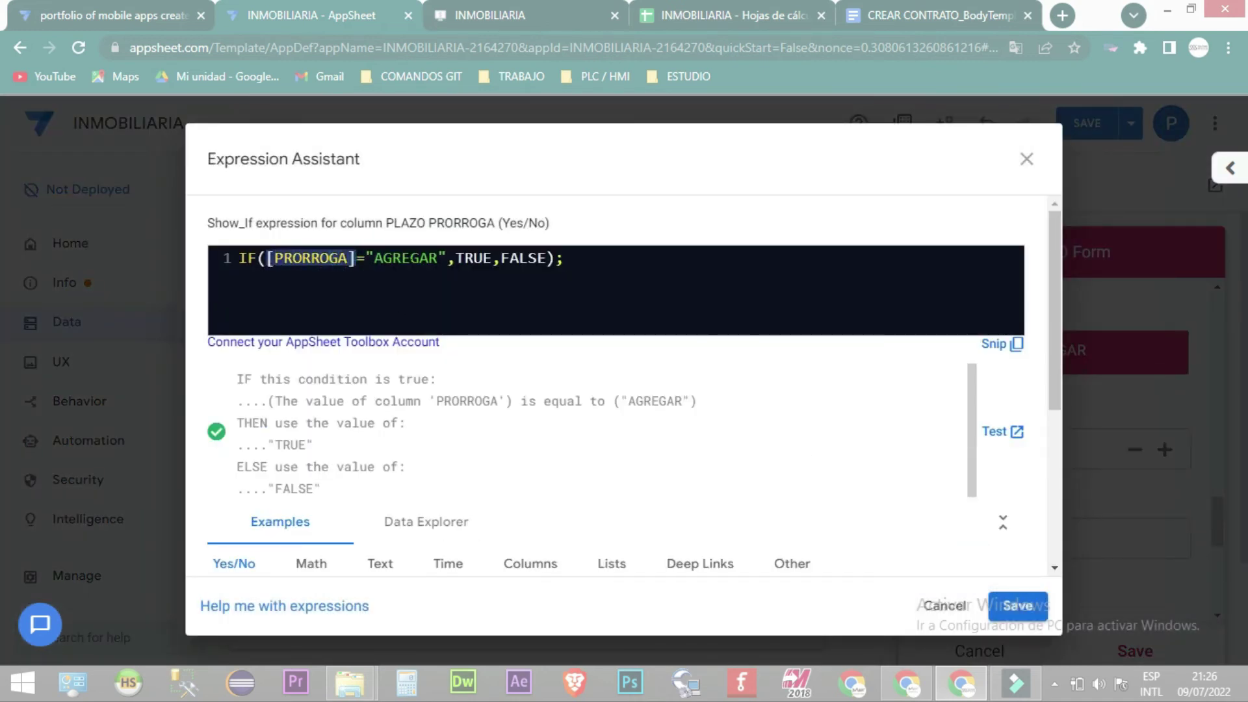
drag(445, 259, 382, 258)
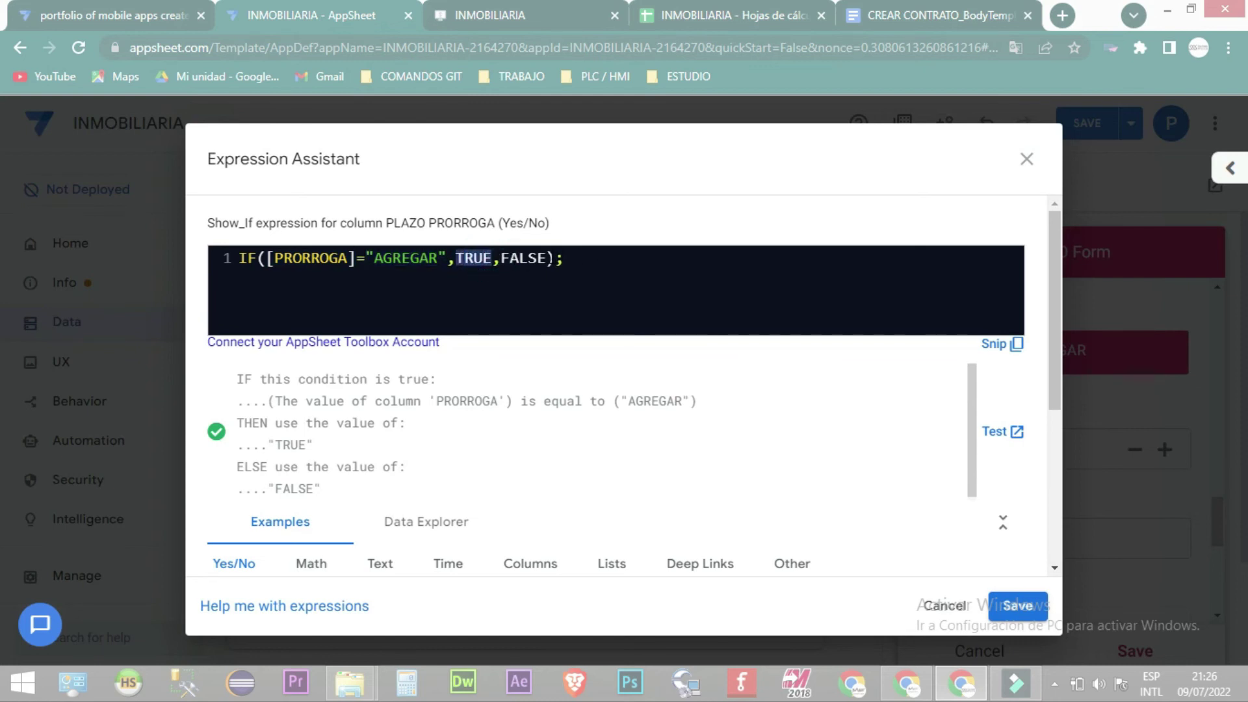
click(1011, 608)
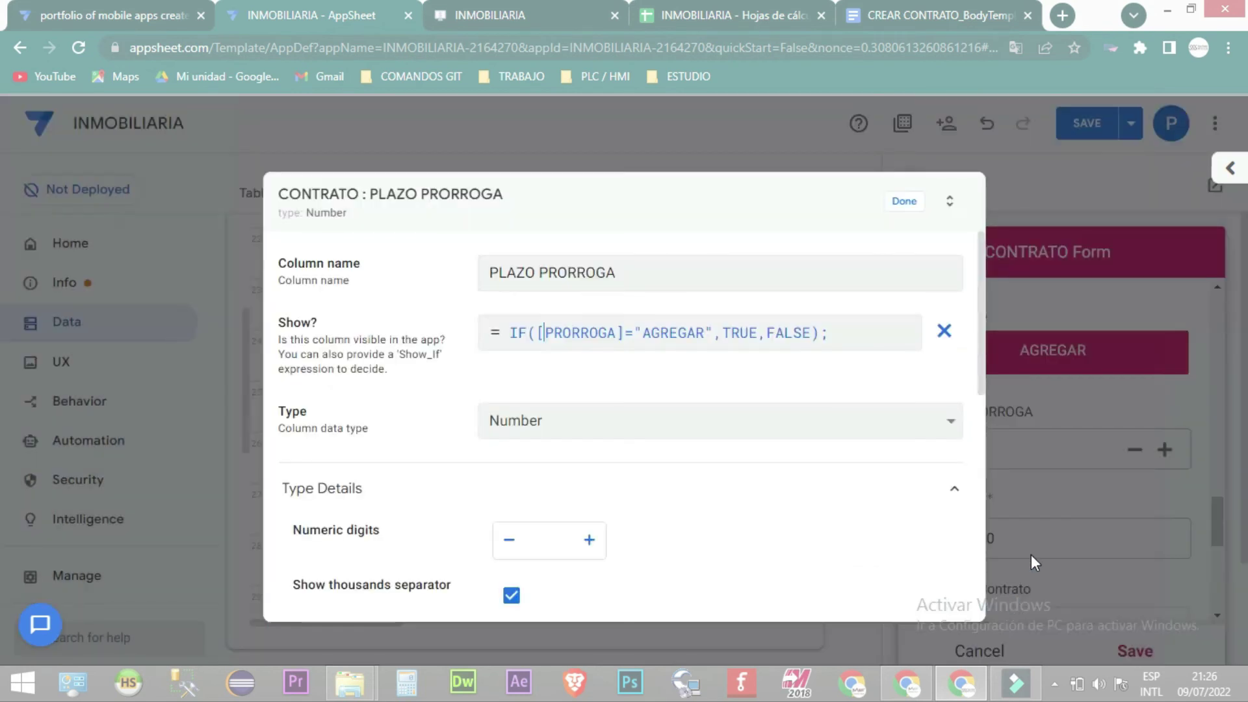
click(904, 200)
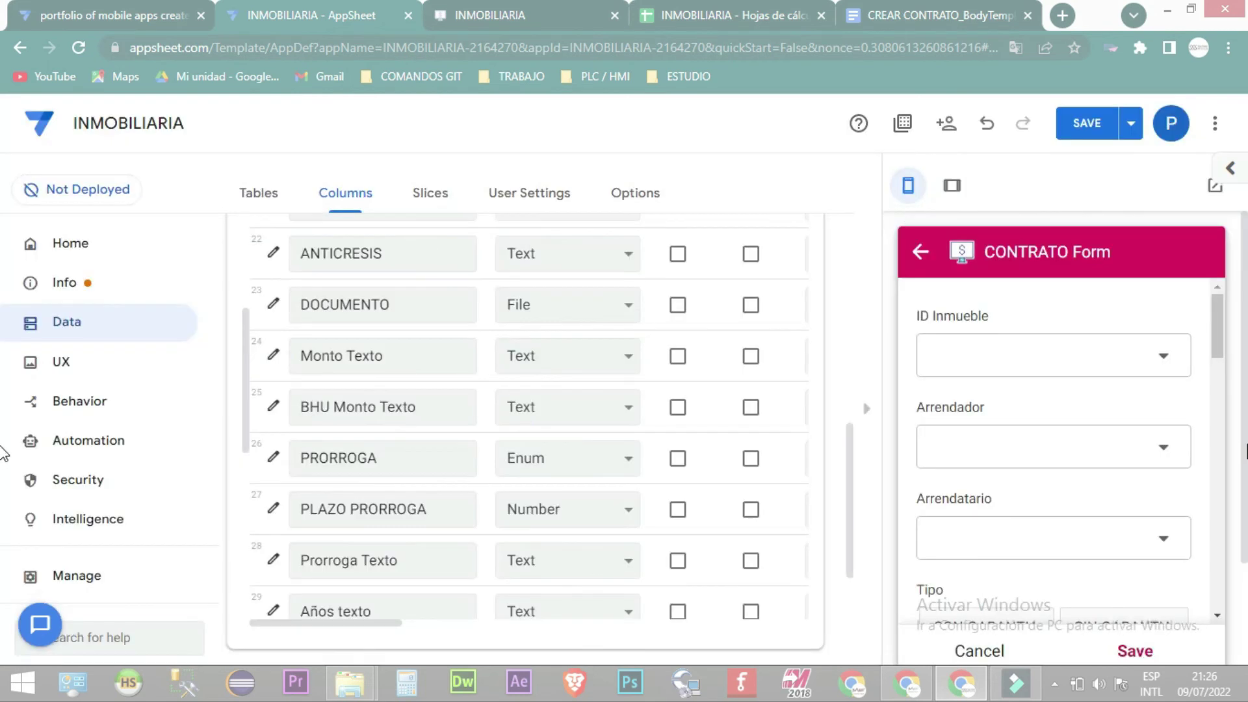
Choose the first property for ID Inmueble, then a landlord and a tenant in the preview form
click(1157, 375)
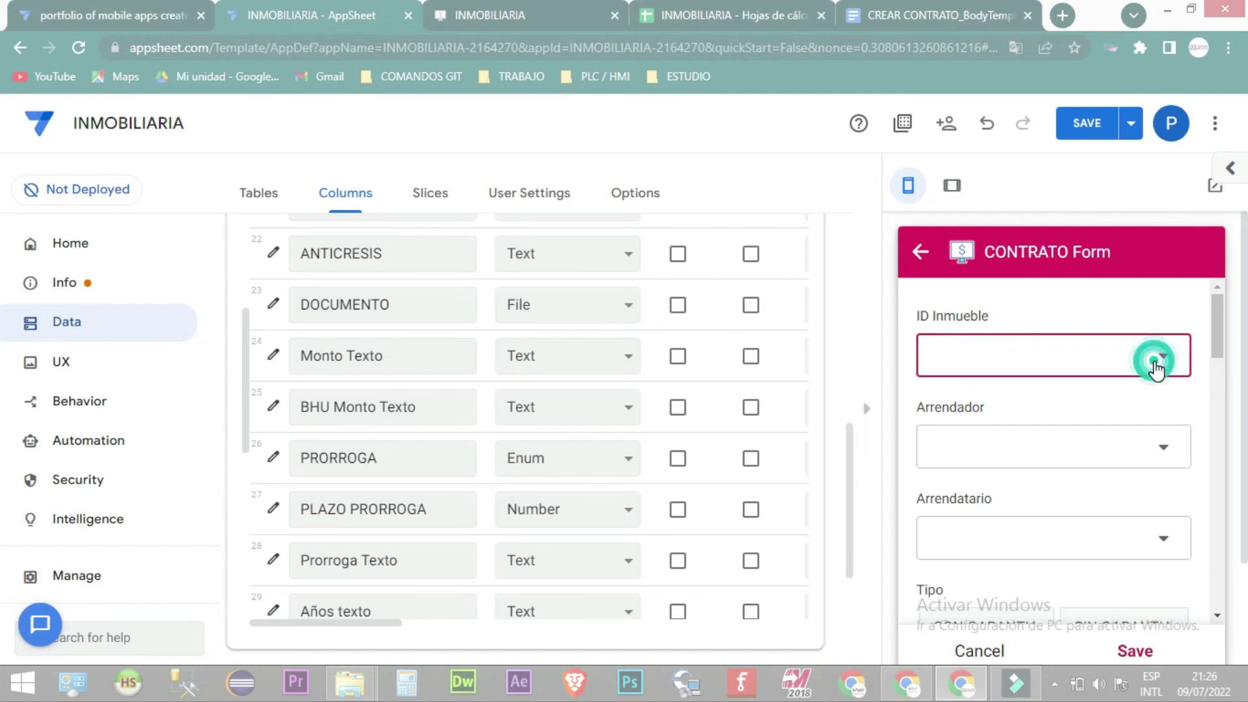
click(994, 368)
click(1082, 480)
click(997, 357)
click(1061, 582)
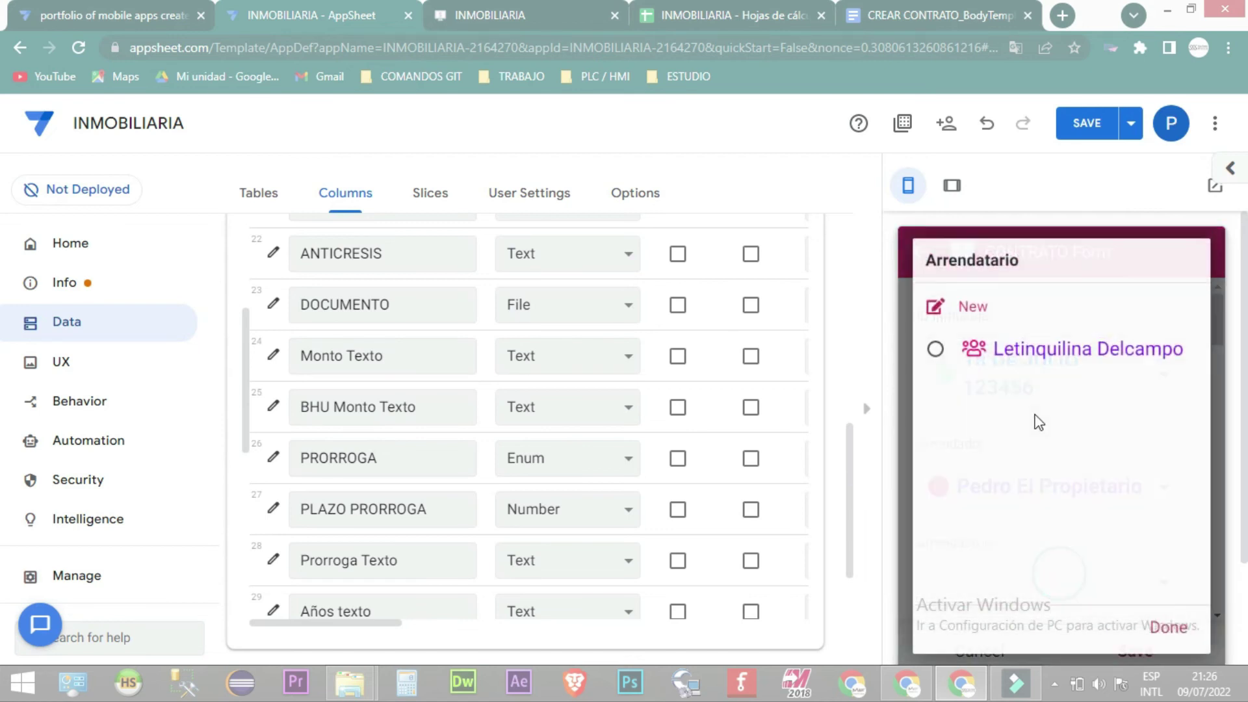
click(1030, 358)
scroll(1232, 326, down, 2)
scroll(1232, 326, down, 3)
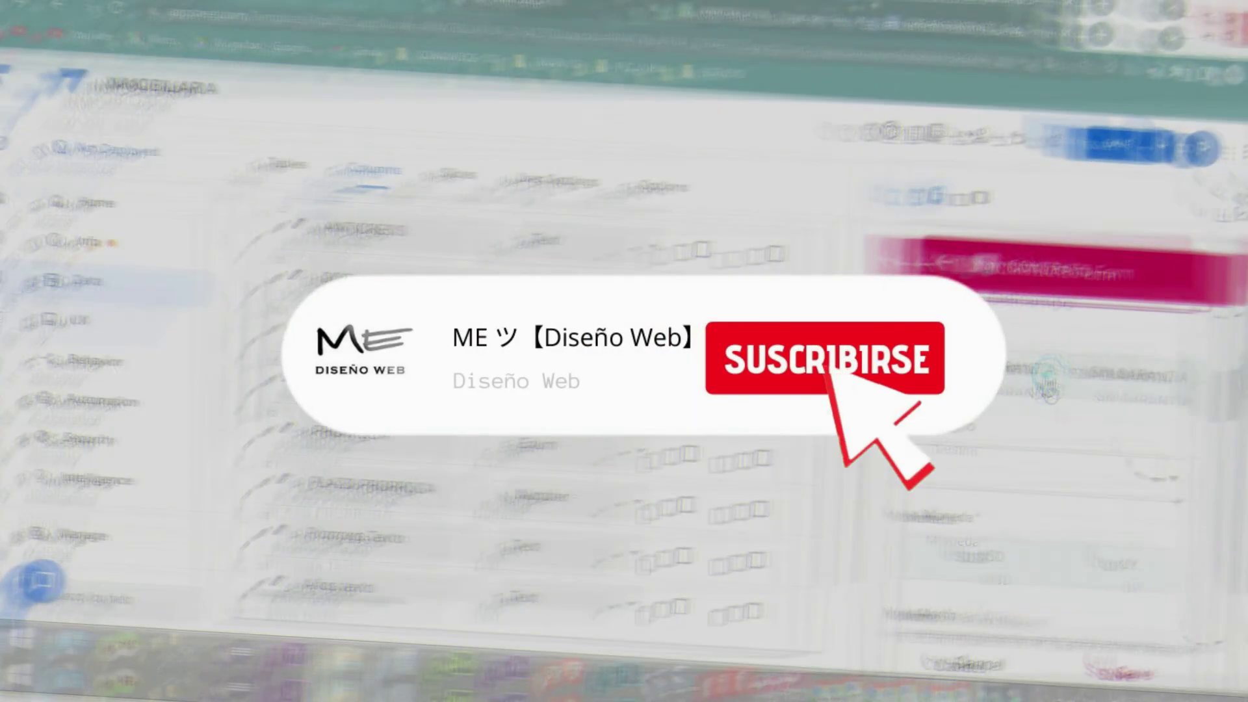